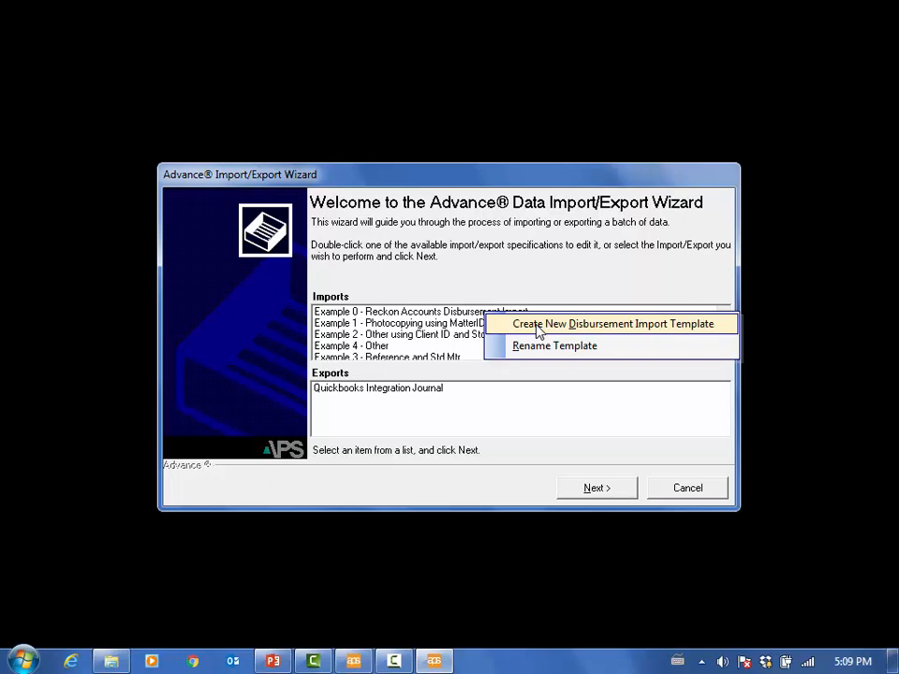
# Examine the property settings of the Example 1 - Photocopying using MatterID import template, closing it without changes
pyautogui.click(468, 325)
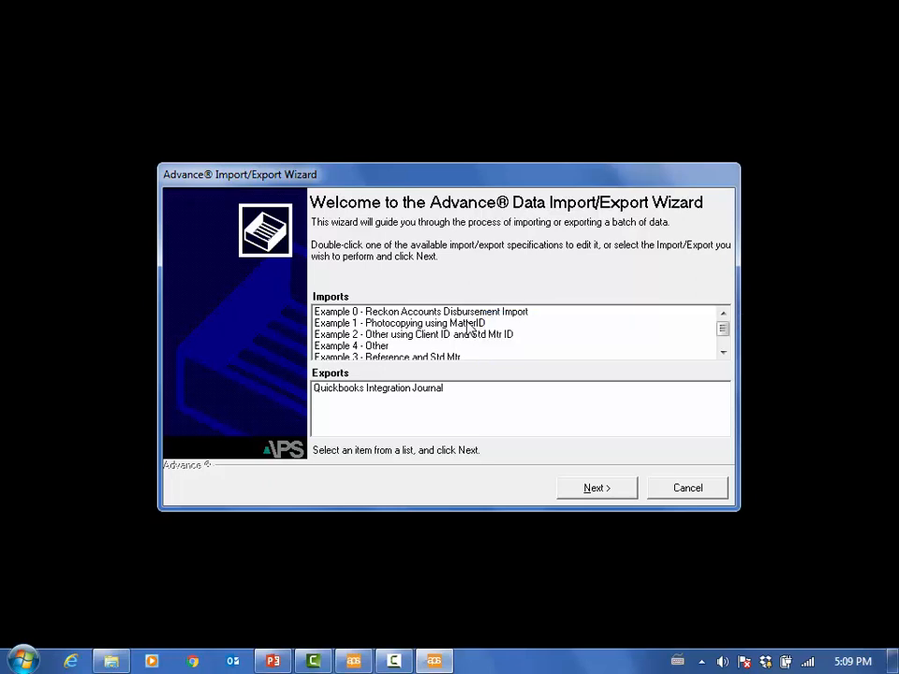
pyautogui.click(468, 325)
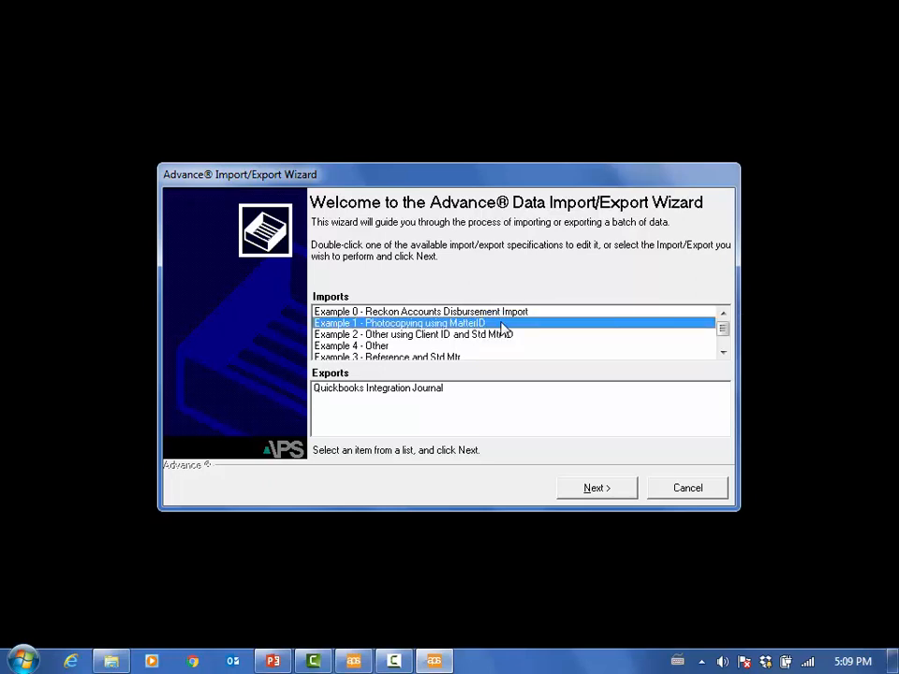
pyautogui.doubleClick(503, 324)
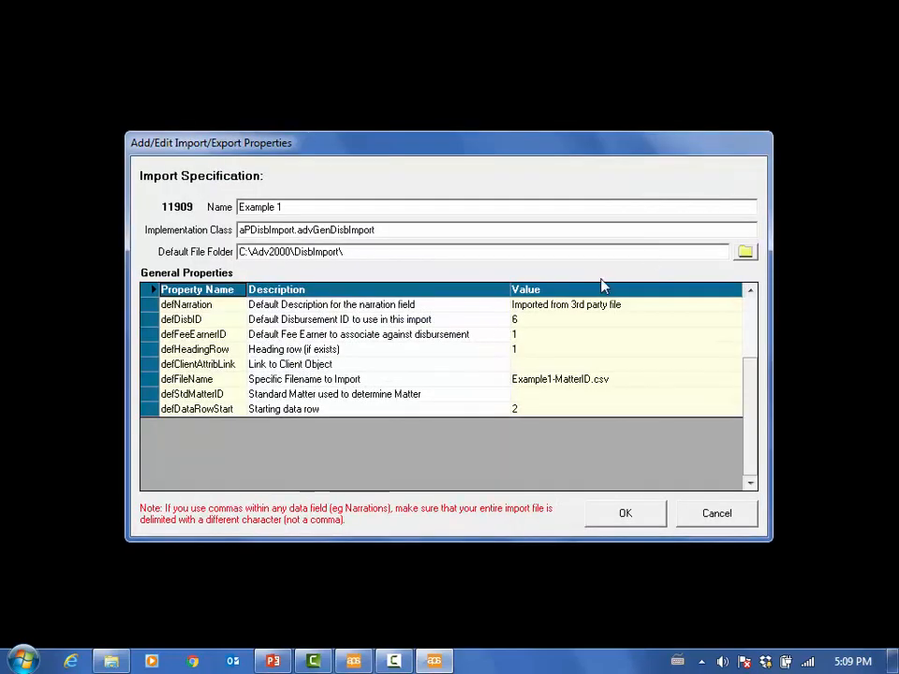
pyautogui.moveTo(771, 132); pyautogui.dragTo(765, 2)
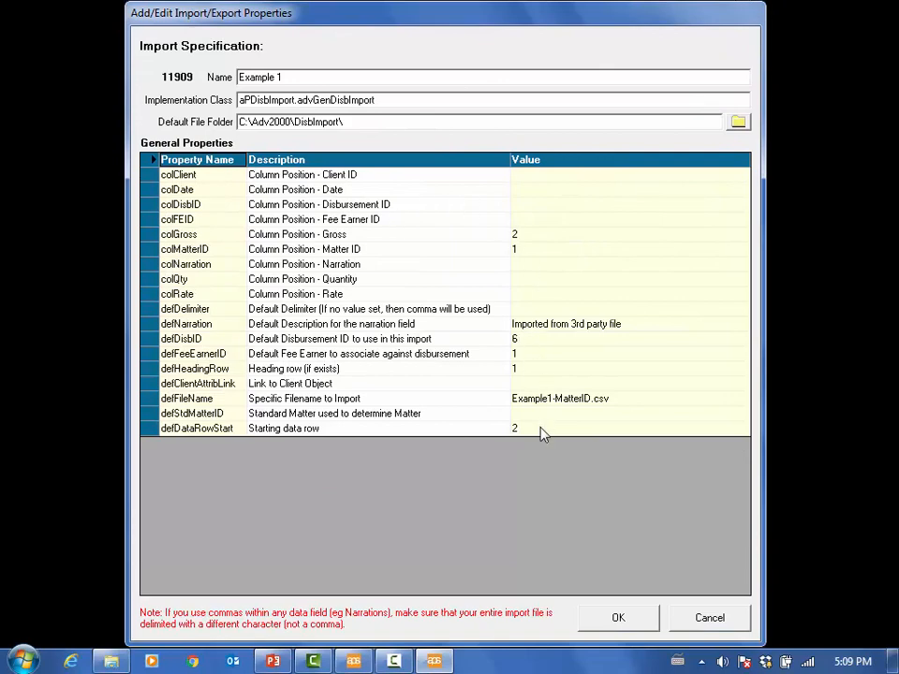
pyautogui.click(709, 619)
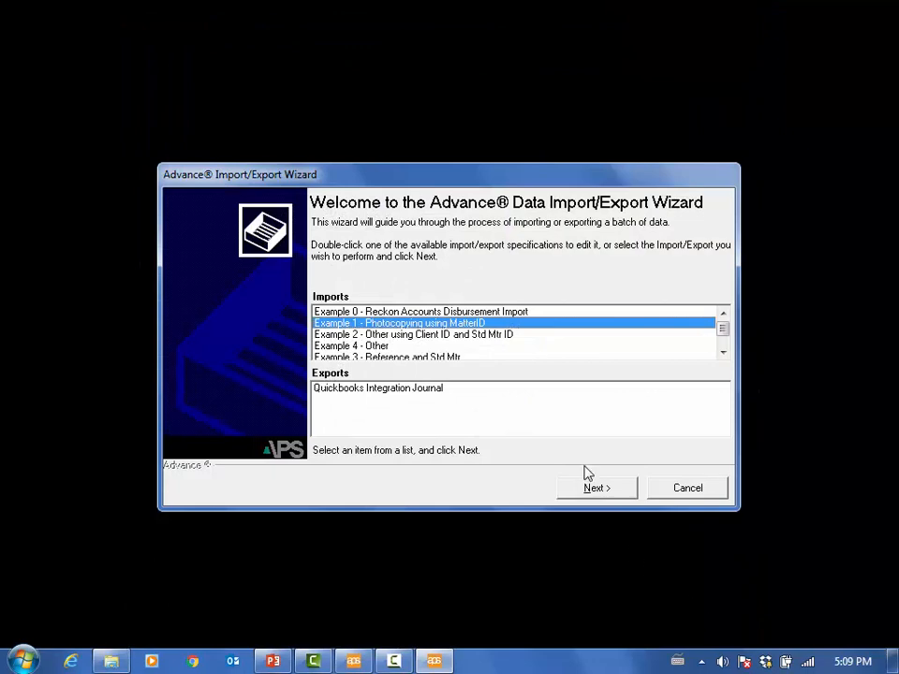
# Check the Example1-MatterID.csv source file and its path in the DisbImport folder in Windows Explorer
pyautogui.click(110, 659)
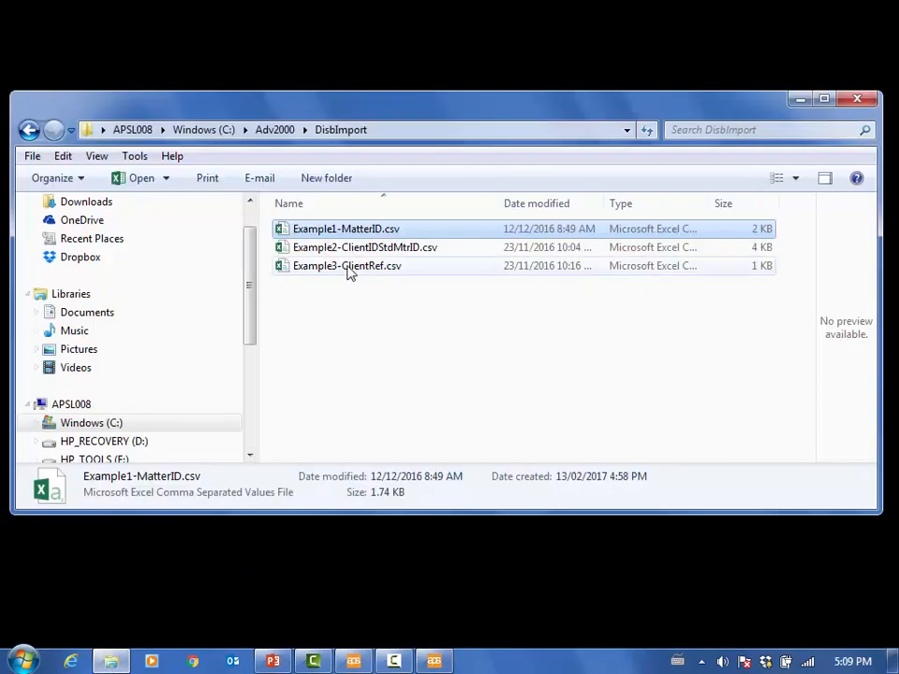
pyautogui.click(381, 230)
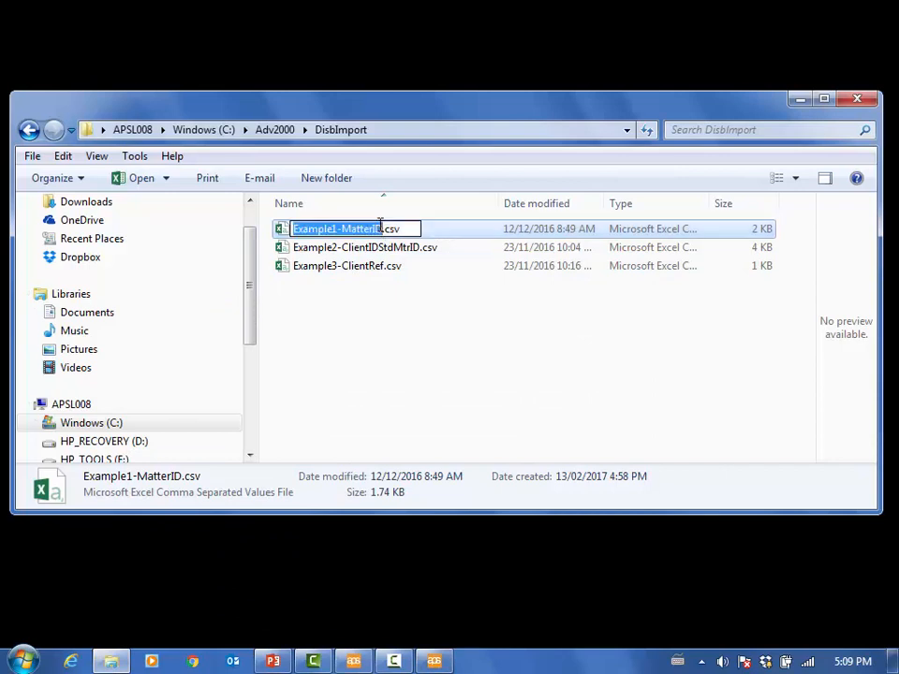
pyautogui.click(557, 136)
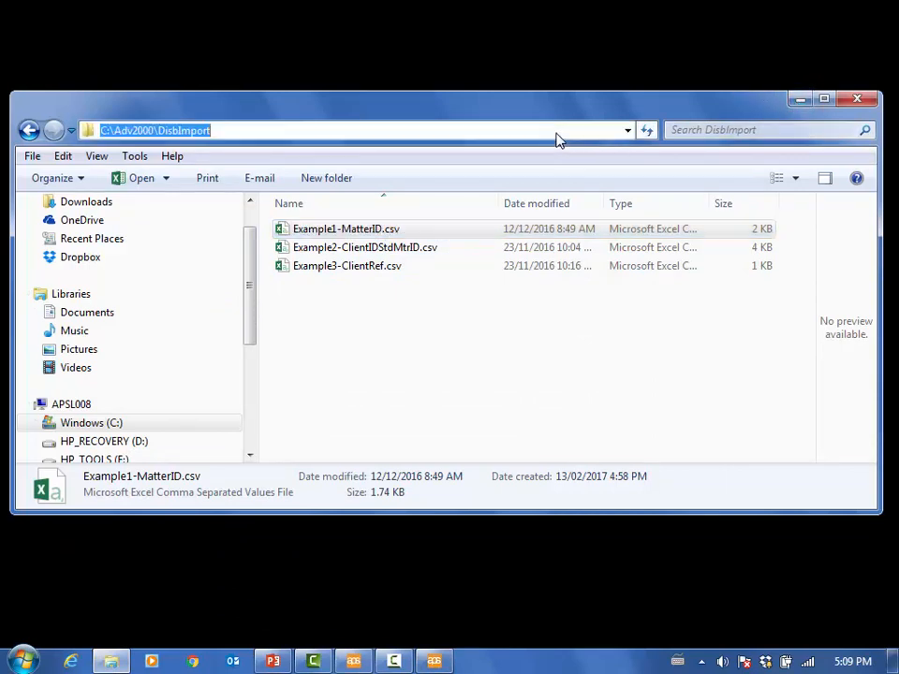
pyautogui.click(801, 102)
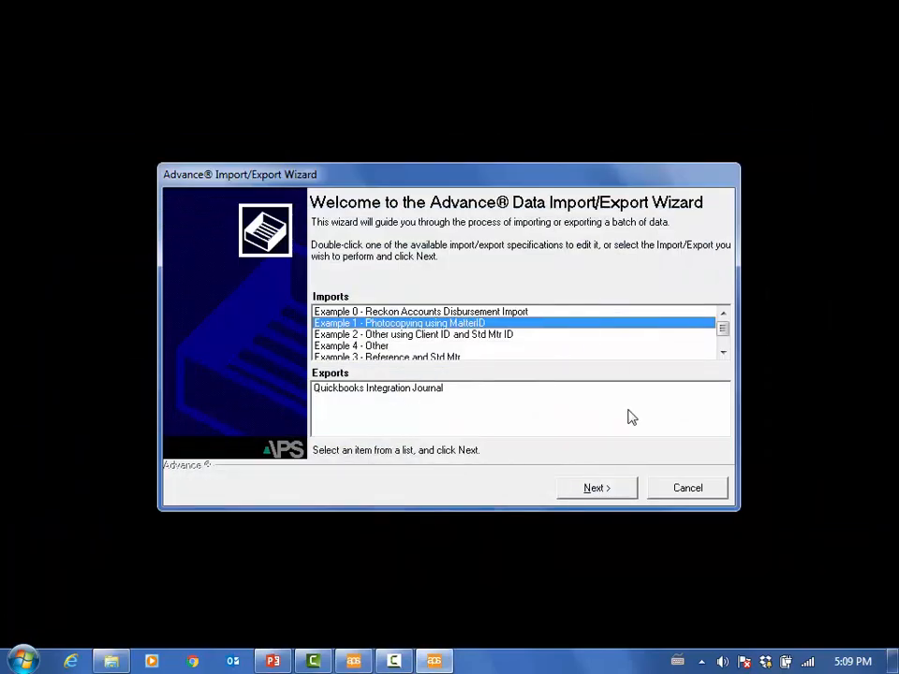
# Start the selected Example 1 import for WIP period 1/02/2017 to 28/02/2017 and load Example1-MatterID.csv
pyautogui.click(608, 491)
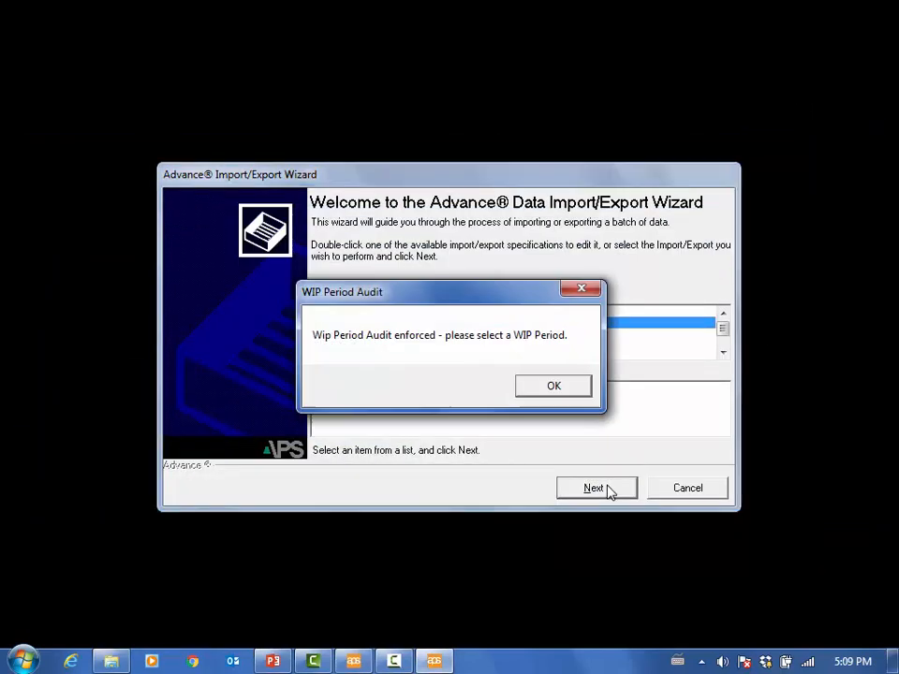
pyautogui.click(554, 387)
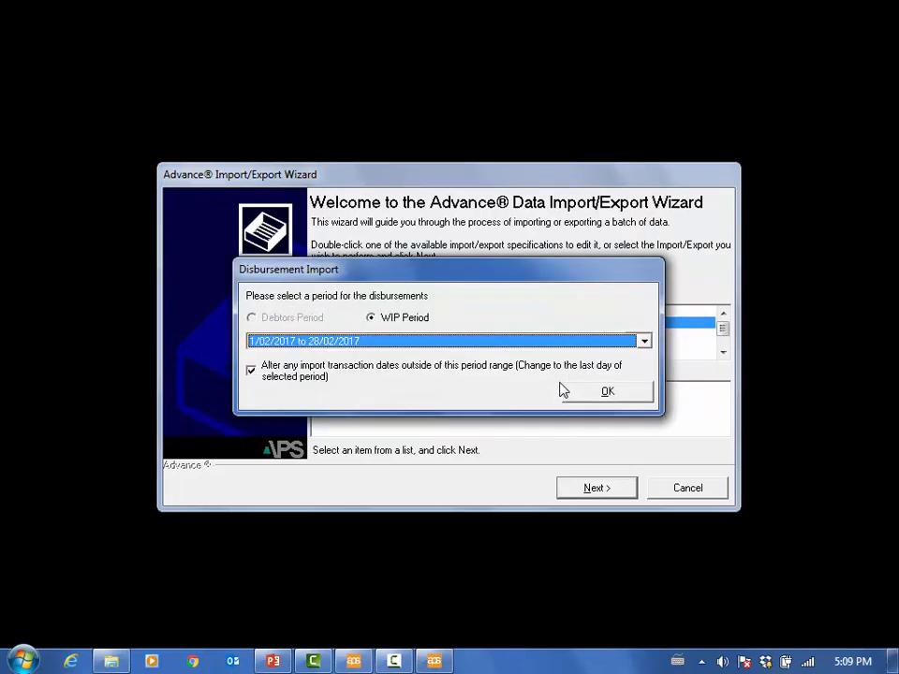
pyautogui.click(643, 342)
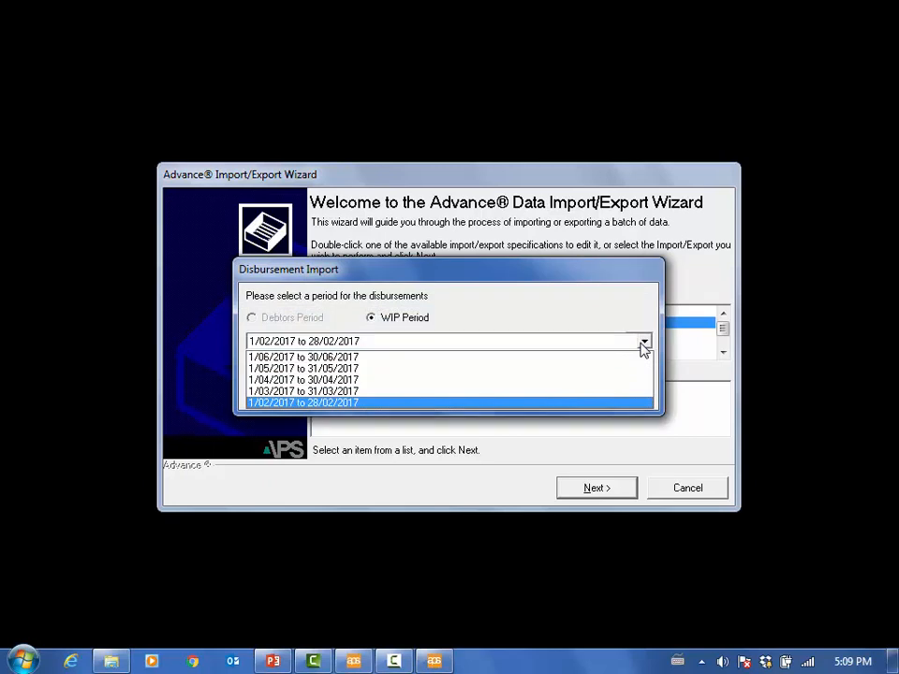
pyautogui.click(643, 344)
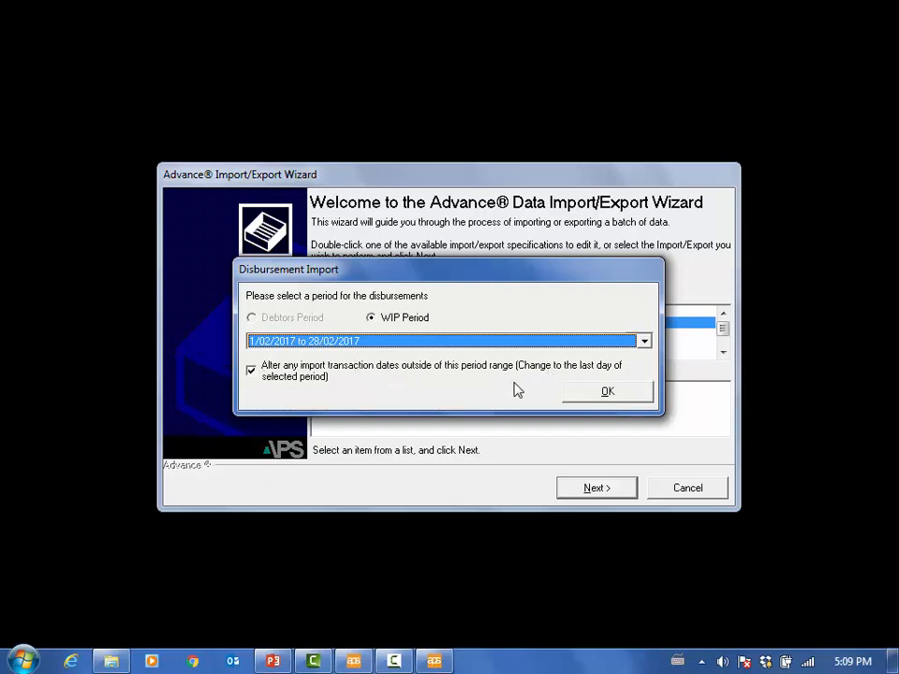
pyautogui.click(605, 399)
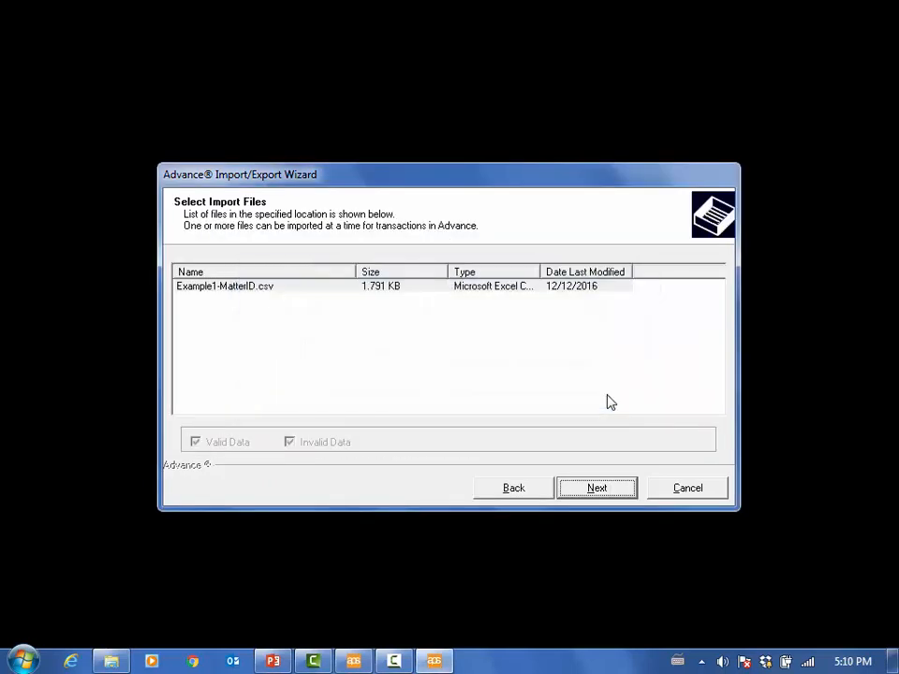
pyautogui.click(470, 286)
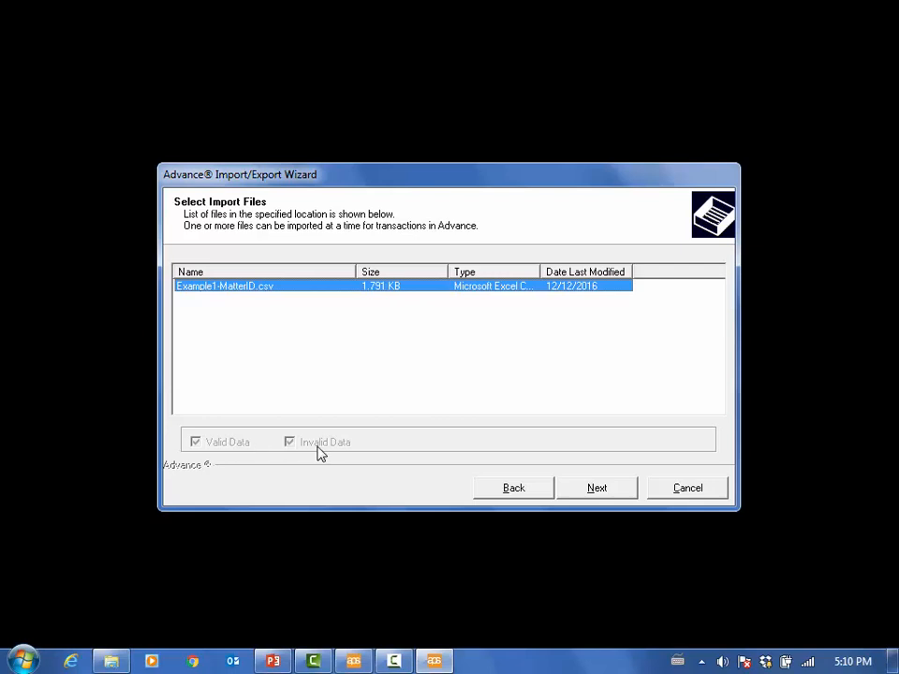
pyautogui.click(612, 496)
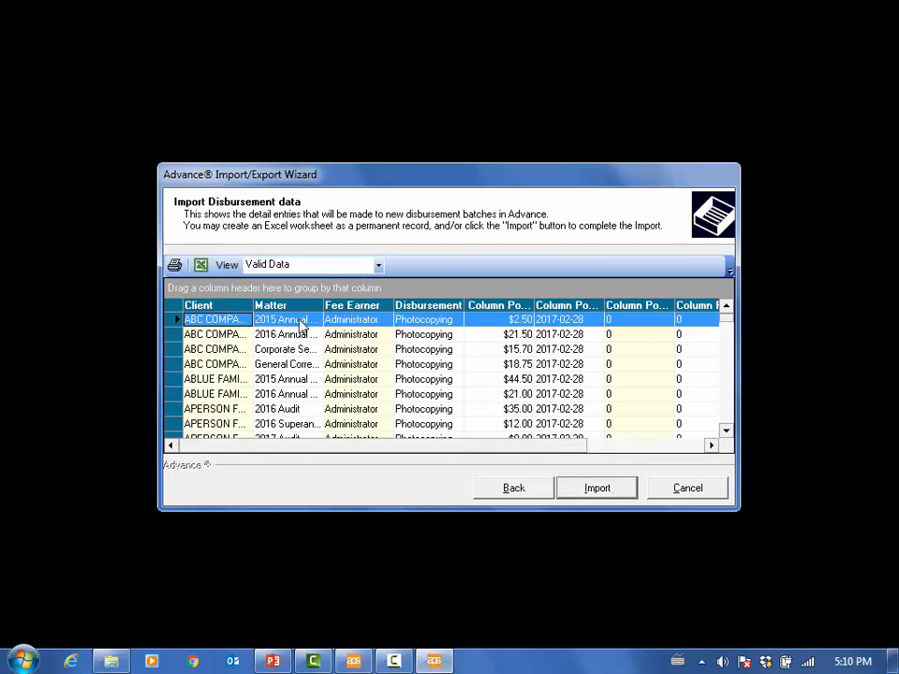
# Examine the Invalid Data rows of the import preview, widening the client, matter, fee earner and disbursement columns to read them
pyautogui.moveTo(735, 511); pyautogui.dragTo(847, 590)
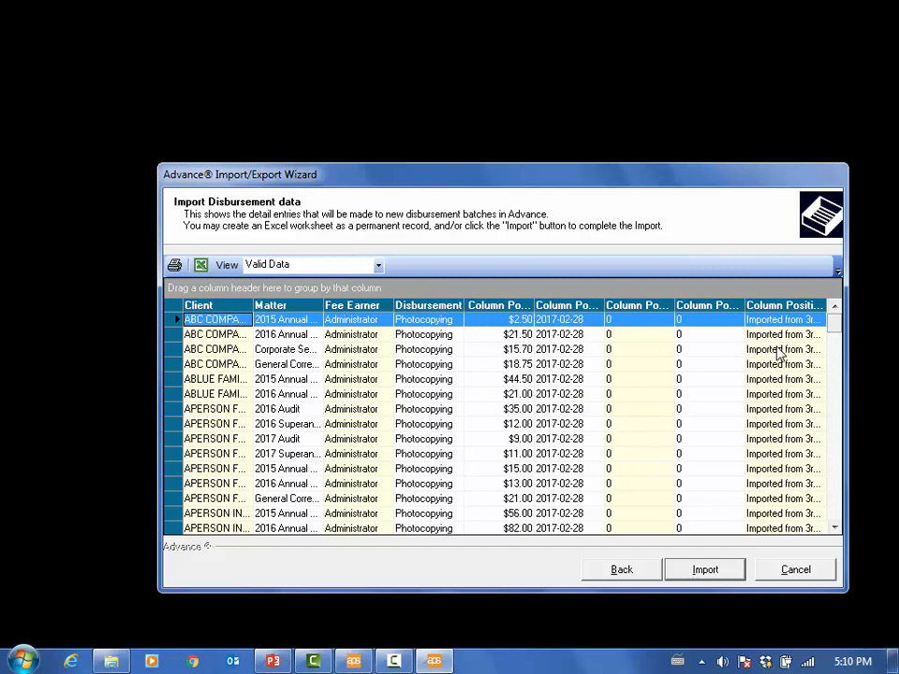
pyautogui.click(378, 265)
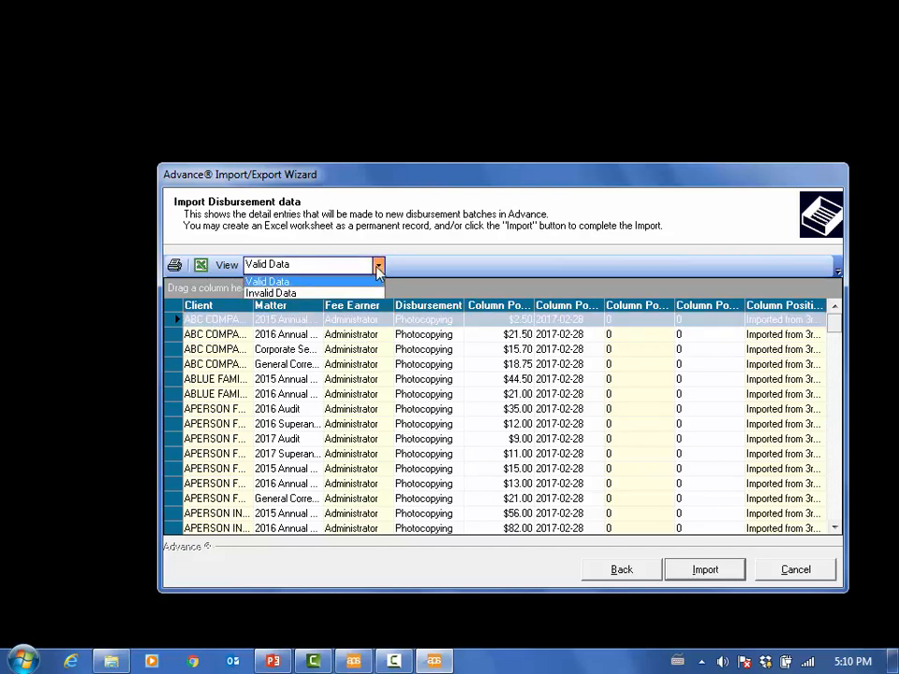
pyautogui.click(346, 294)
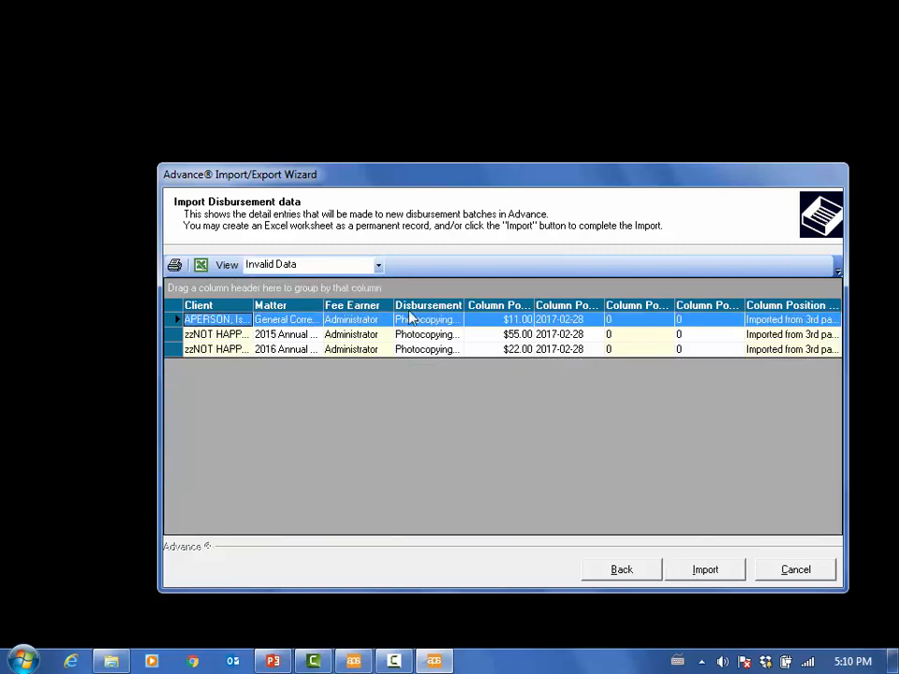
pyautogui.moveTo(474, 304); pyautogui.dragTo(567, 305)
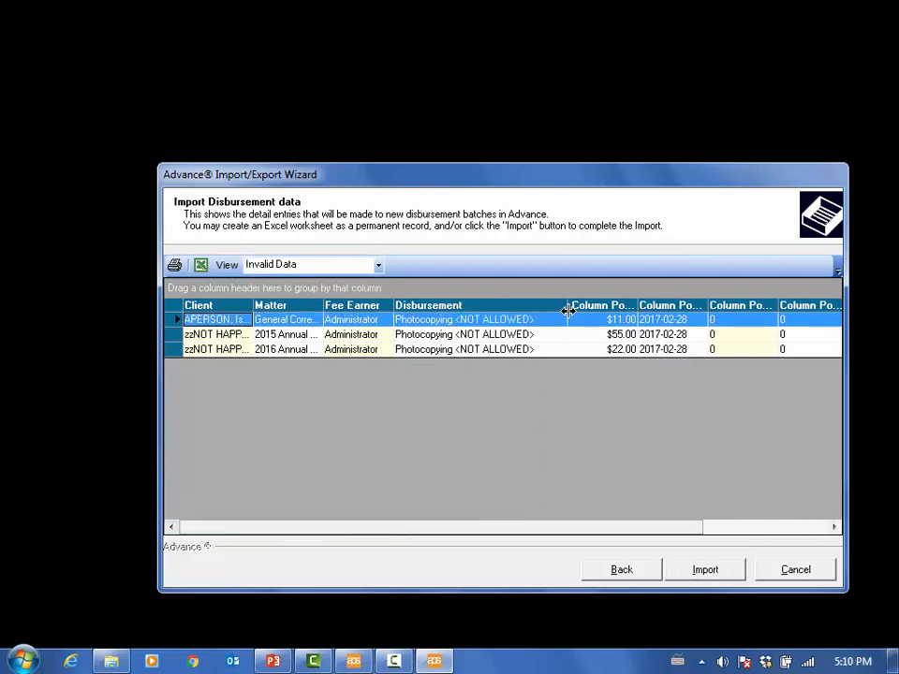
pyautogui.moveTo(392, 299); pyautogui.dragTo(425, 300)
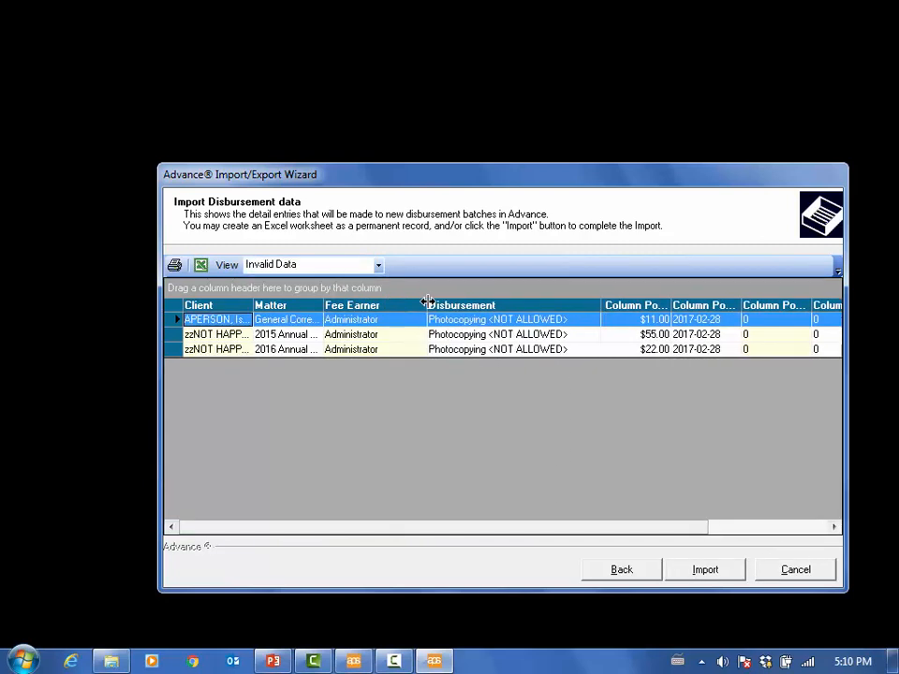
pyautogui.moveTo(323, 305); pyautogui.dragTo(368, 300)
pyautogui.moveTo(250, 303); pyautogui.dragTo(281, 303)
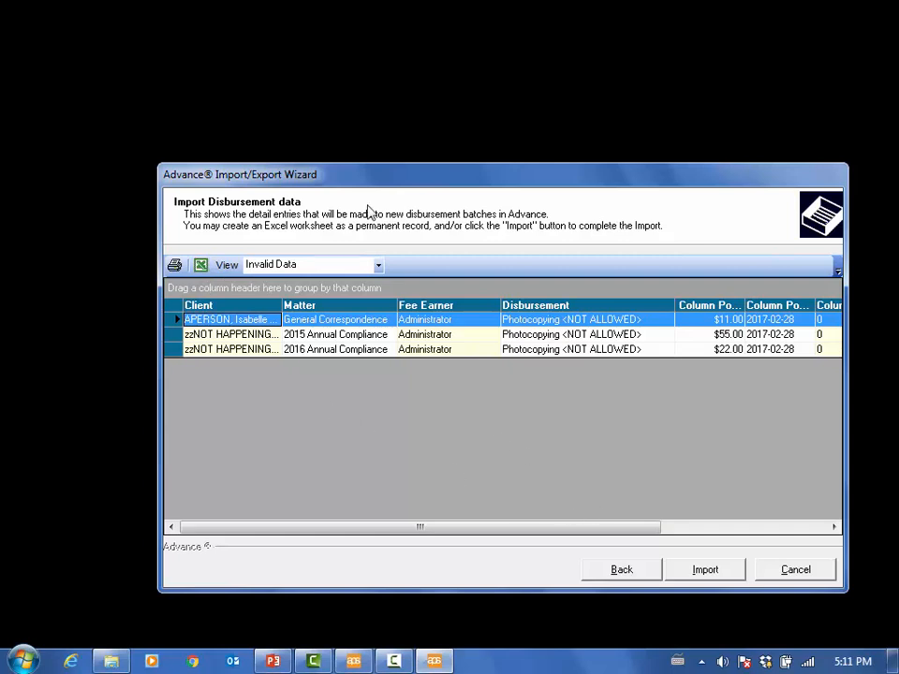
# Import the disbursement data, continuing despite the invalid rows
pyautogui.click(708, 573)
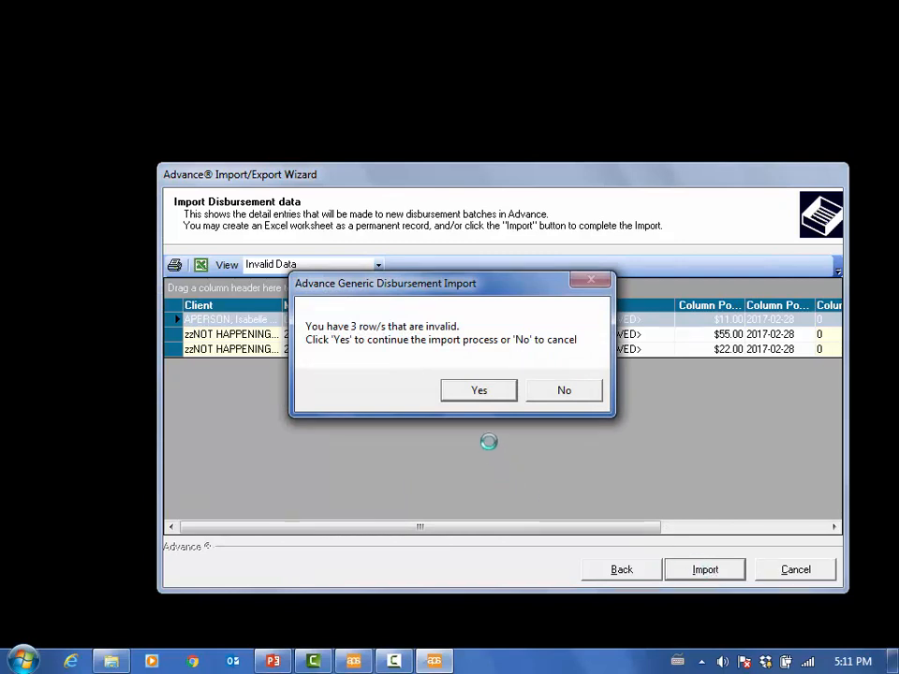
pyautogui.click(480, 391)
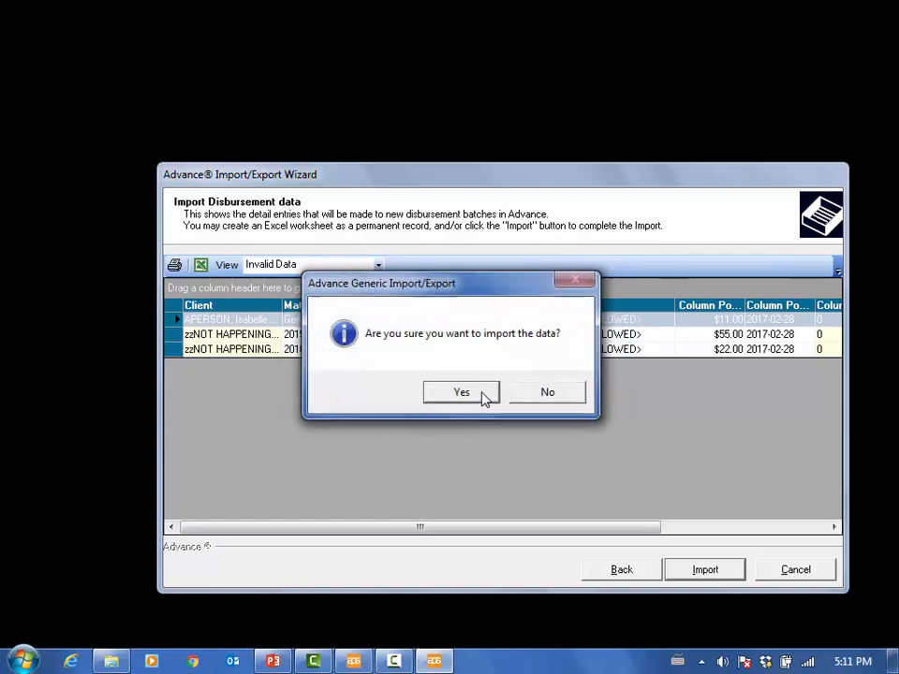
pyautogui.click(471, 394)
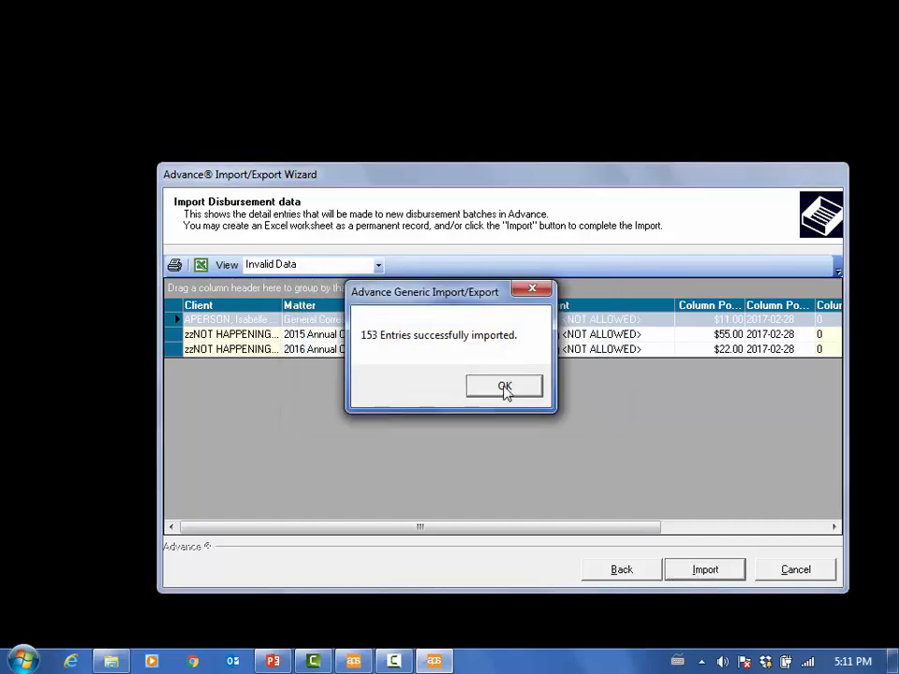
pyautogui.click(505, 387)
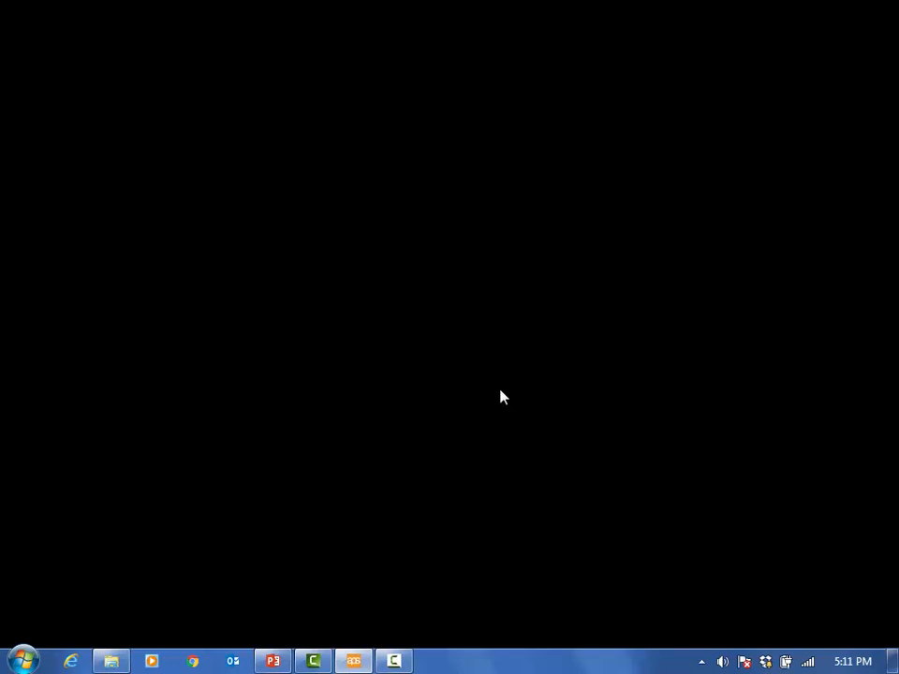
# Switch to the Advance Applications launcher and open the Disbursements application
pyautogui.click(353, 661)
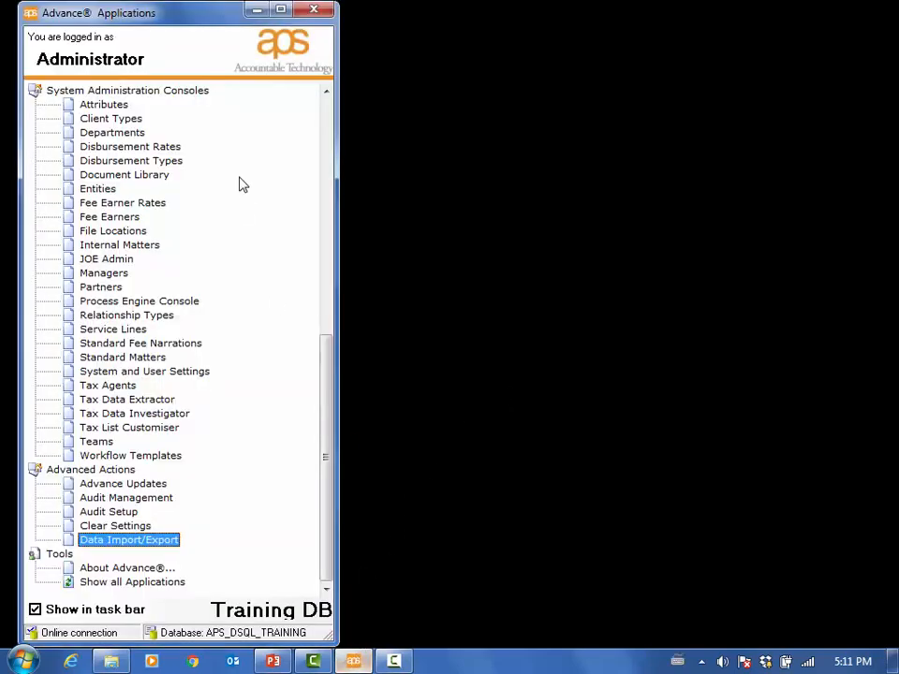
pyautogui.scroll(10, 292, 131)
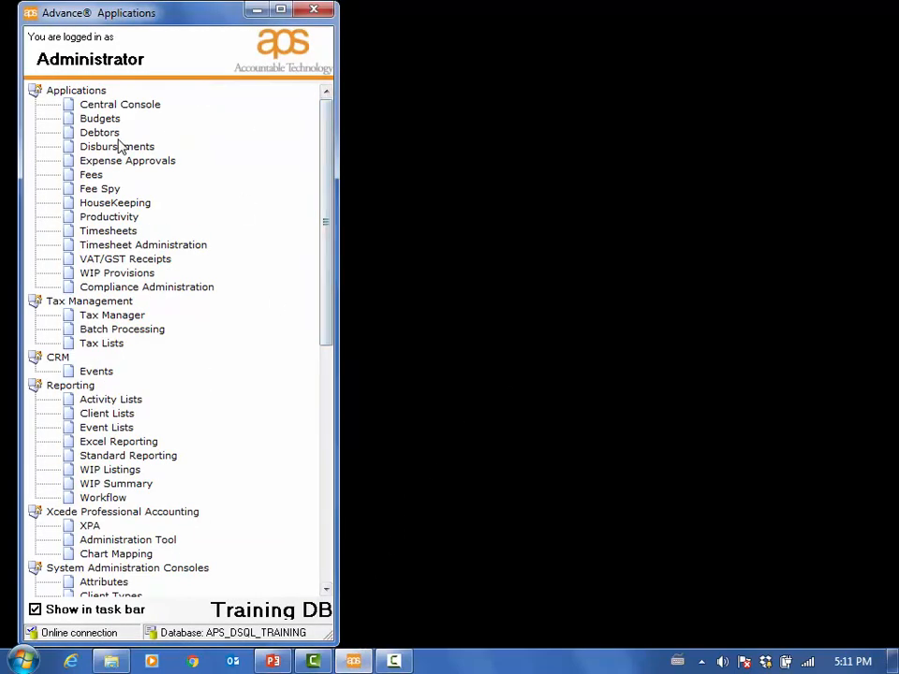
pyautogui.click(116, 148)
pyautogui.doubleClick(116, 150)
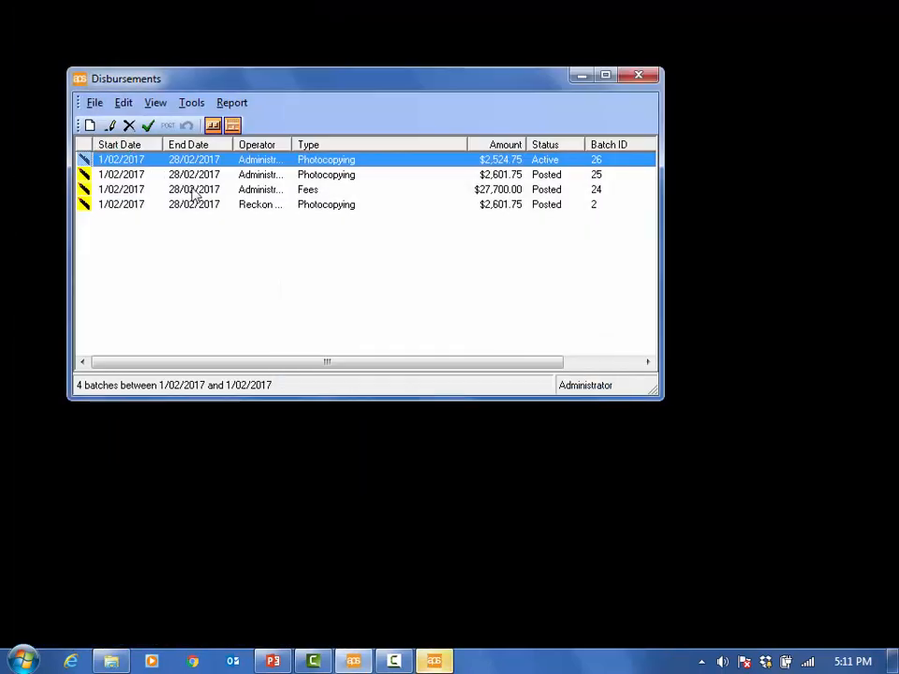
# Open the active Photocopying batch and check its number of transactions
pyautogui.click(207, 176)
pyautogui.click(335, 160)
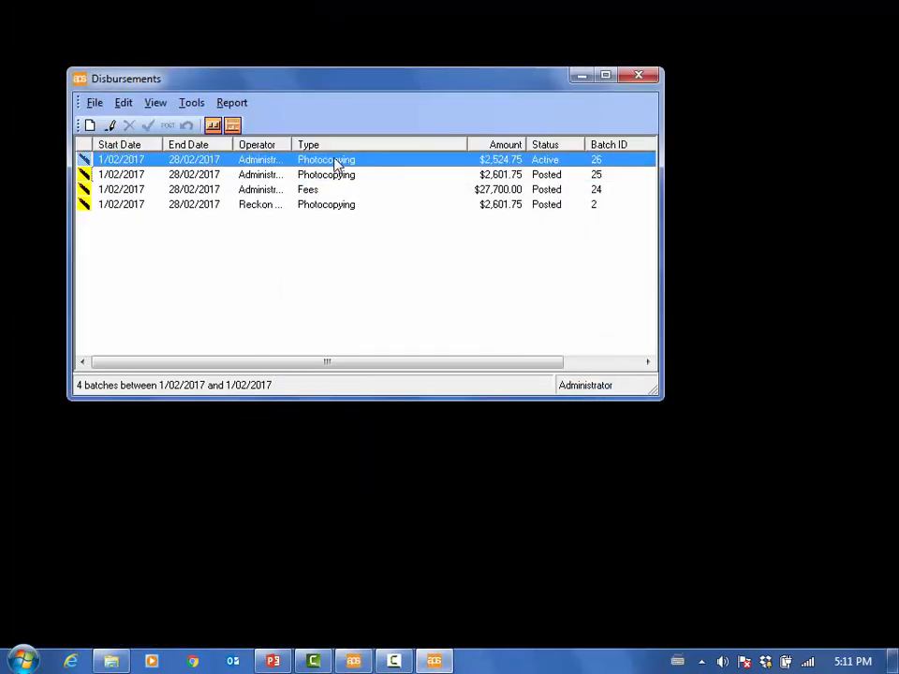
pyautogui.doubleClick(336, 161)
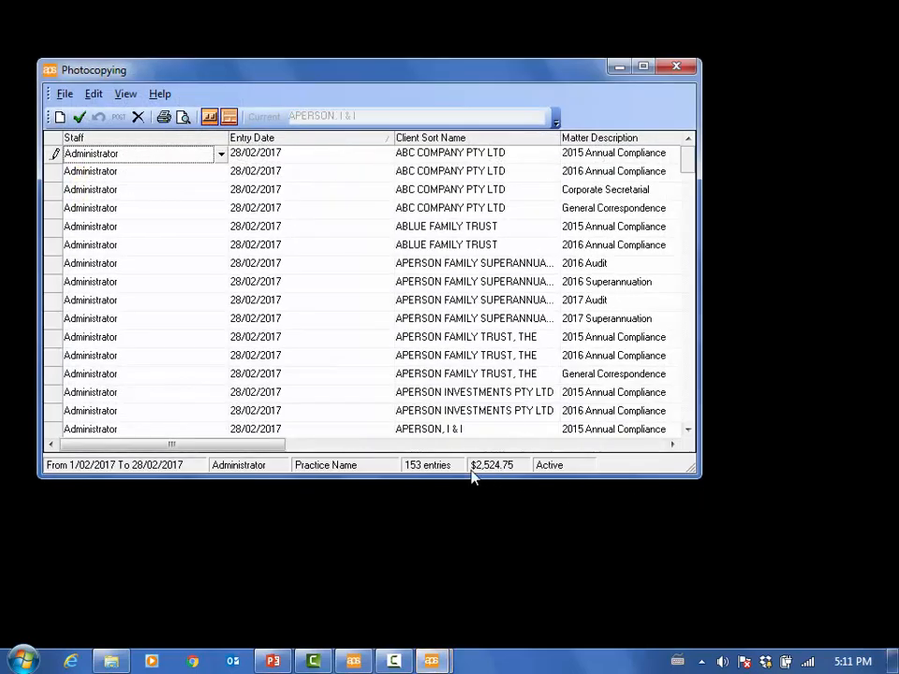
pyautogui.moveTo(444, 476)
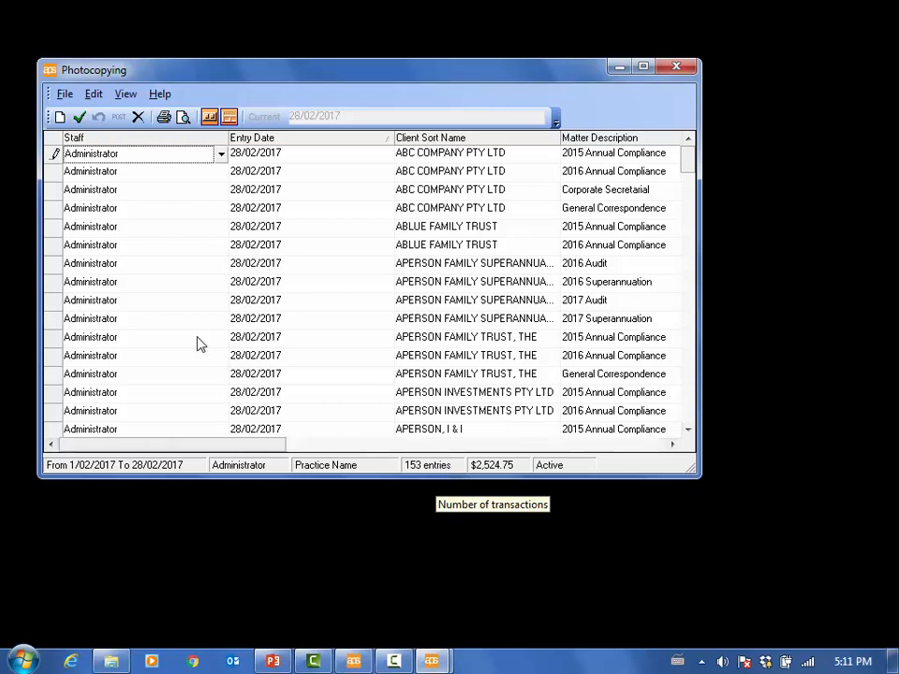
# Complete the Photocopying batch, saving the changed disbursement entry
pyautogui.click(81, 116)
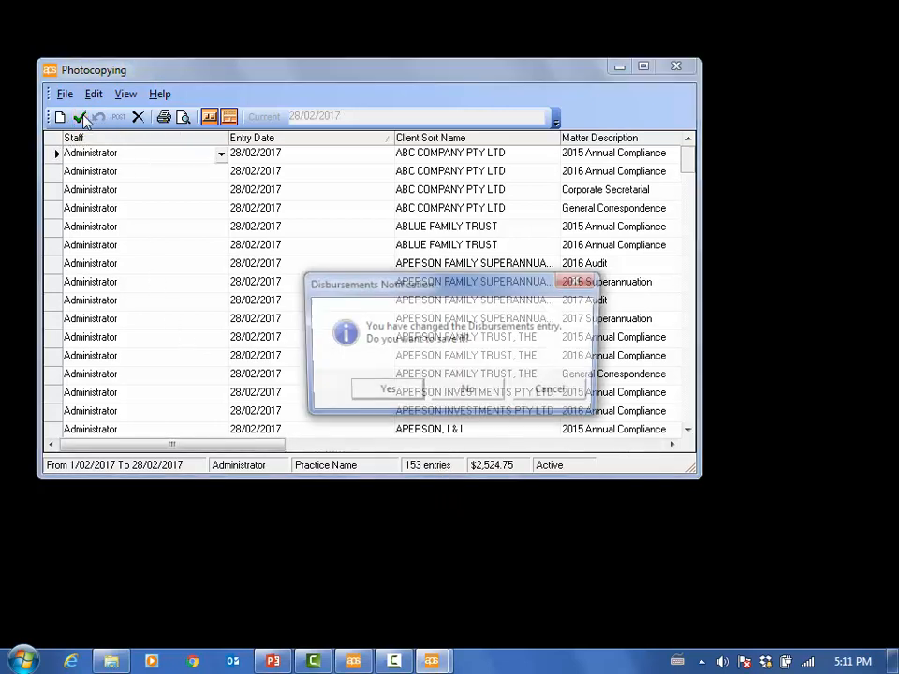
pyautogui.click(405, 391)
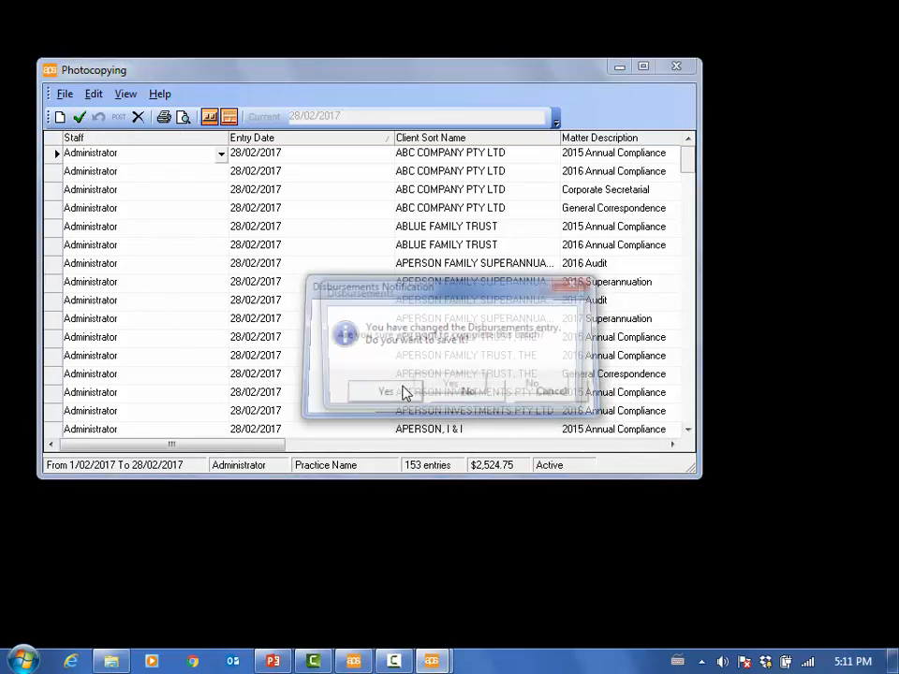
pyautogui.click(437, 391)
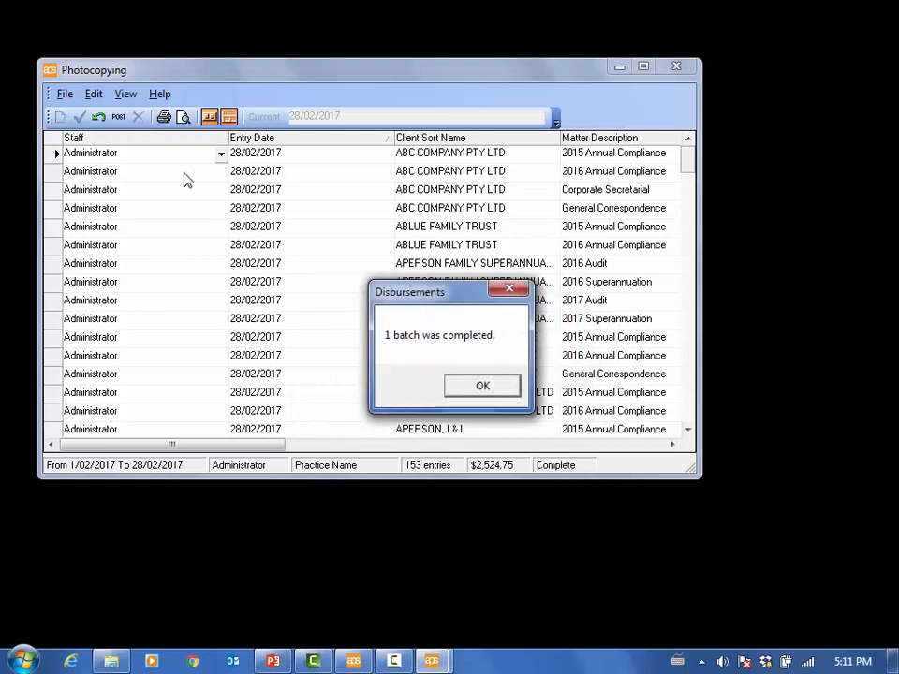
# Post the completed Photocopying batch and close its window
pyautogui.click(468, 393)
pyautogui.click(117, 117)
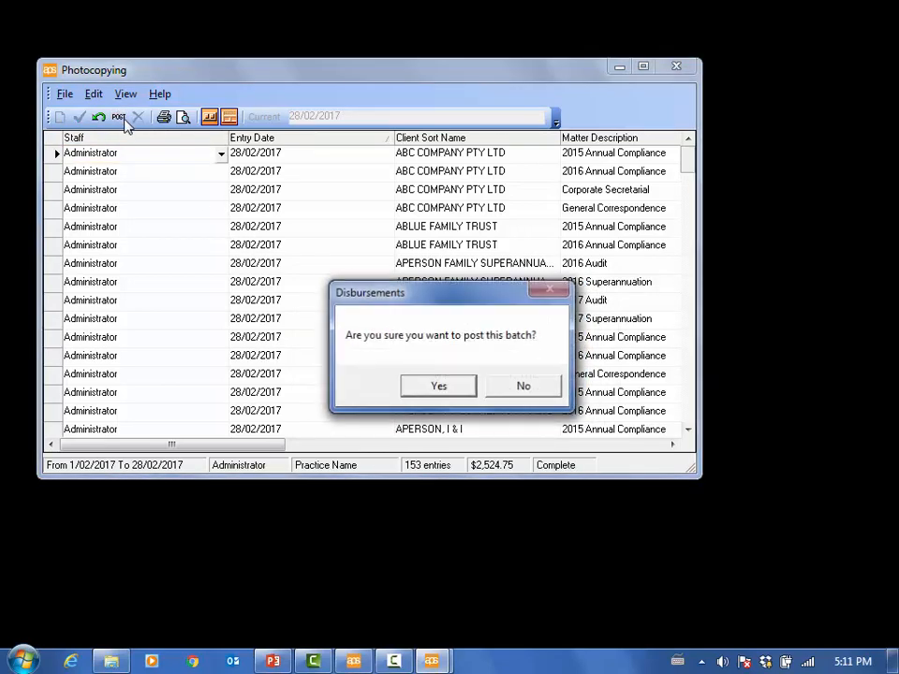
pyautogui.click(440, 385)
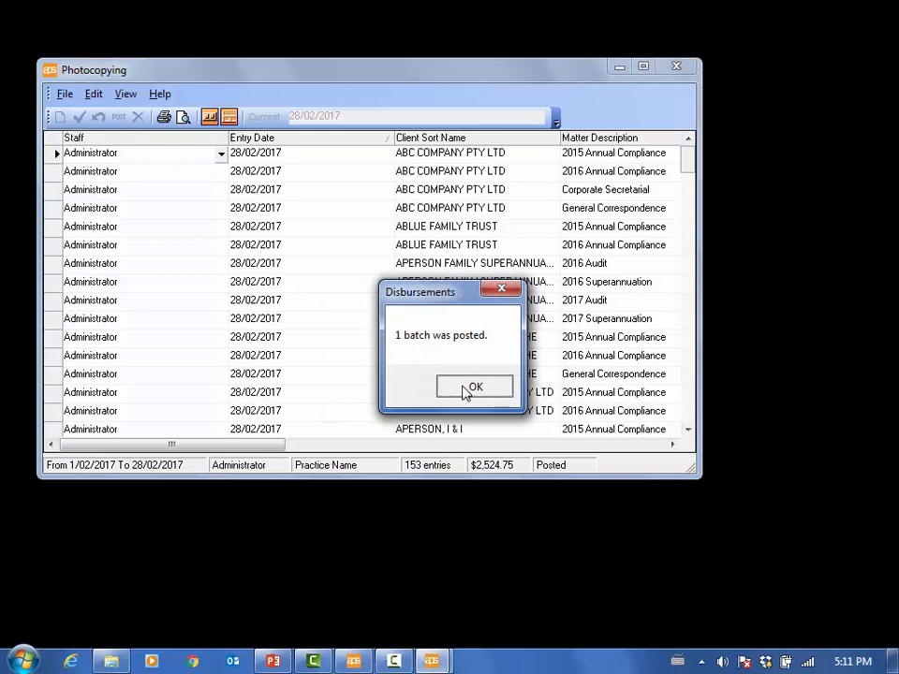
pyautogui.click(466, 389)
pyautogui.click(678, 69)
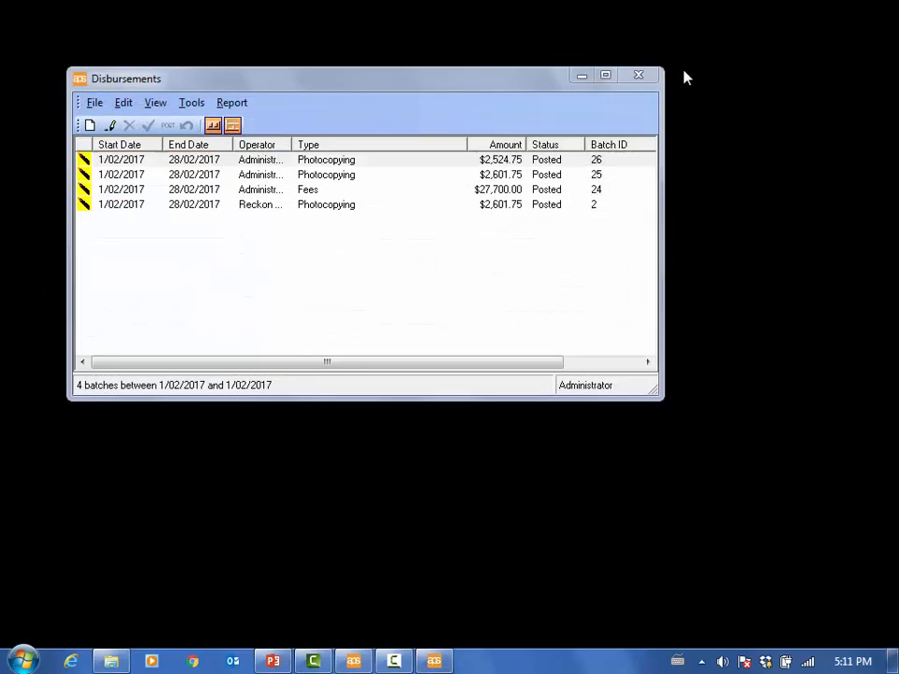
# Switch to File Explorer, check the DisbImport folder's path, and open InvalidData_2017-02-13_0.csv in Excel
pyautogui.click(110, 661)
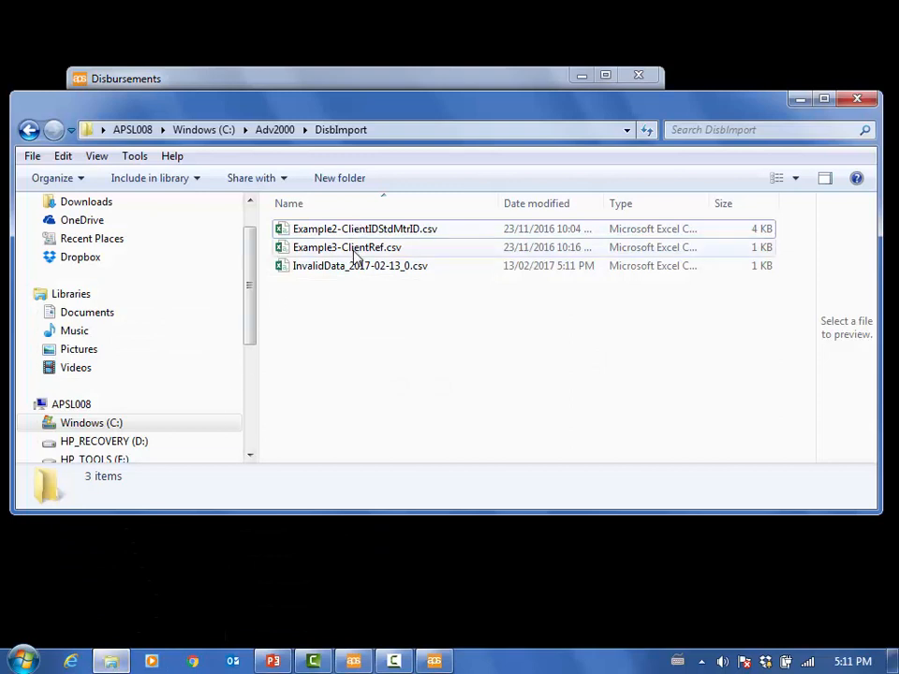
pyautogui.click(395, 136)
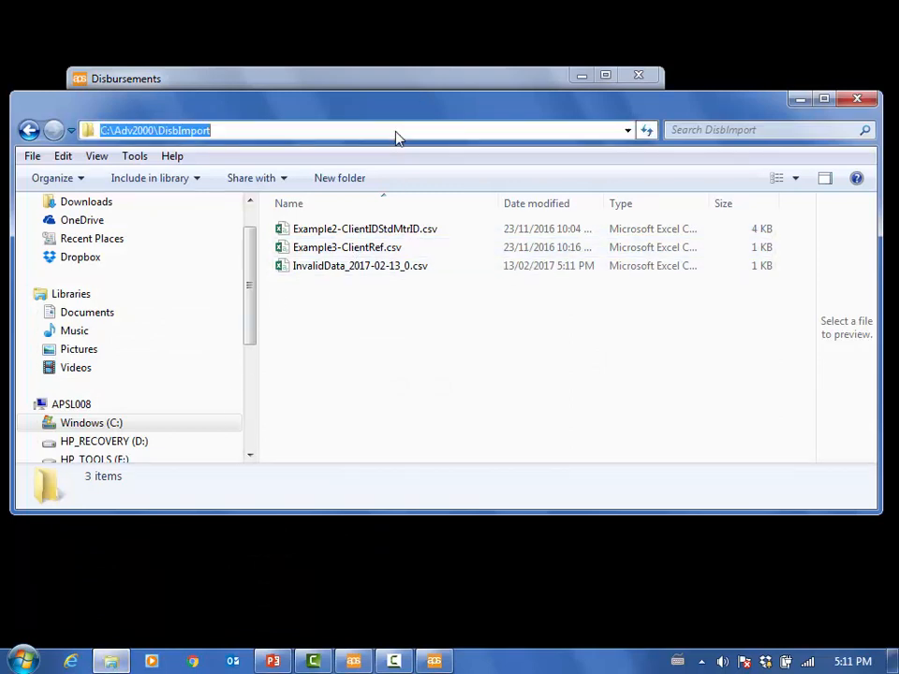
pyautogui.click(360, 230)
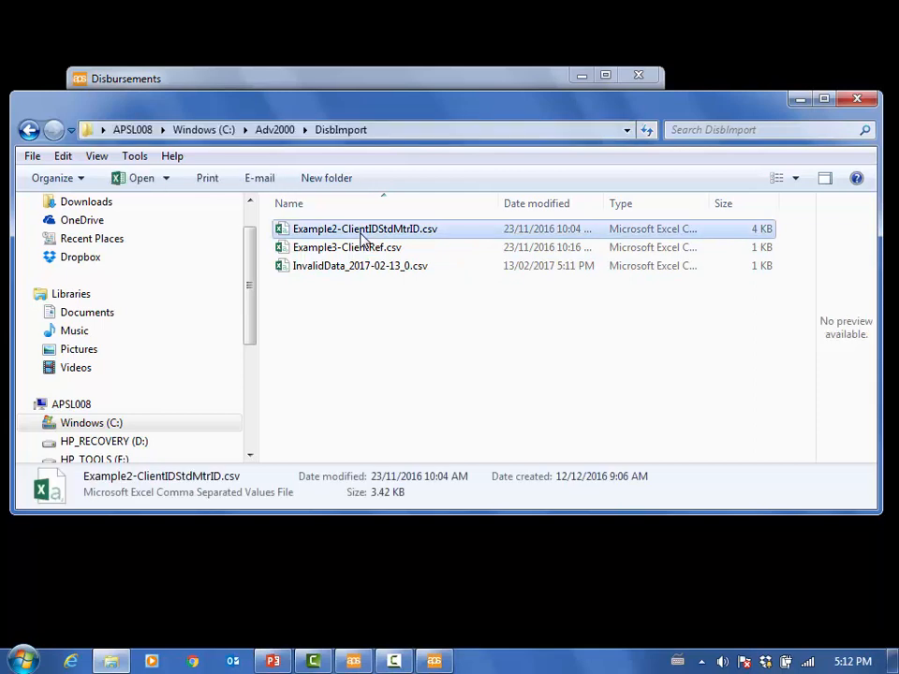
pyautogui.click(354, 269)
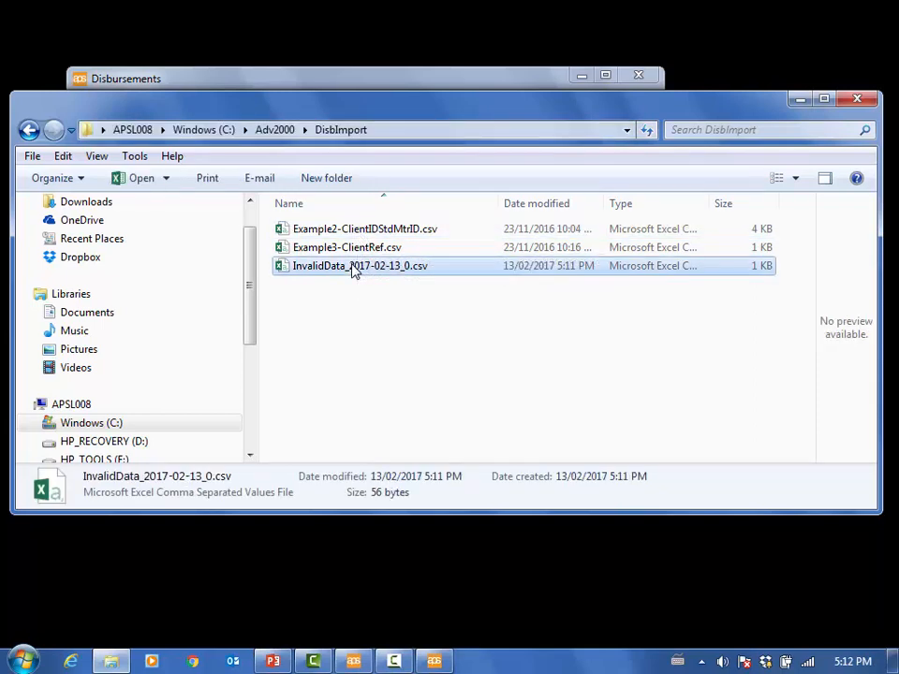
pyautogui.doubleClick(379, 270)
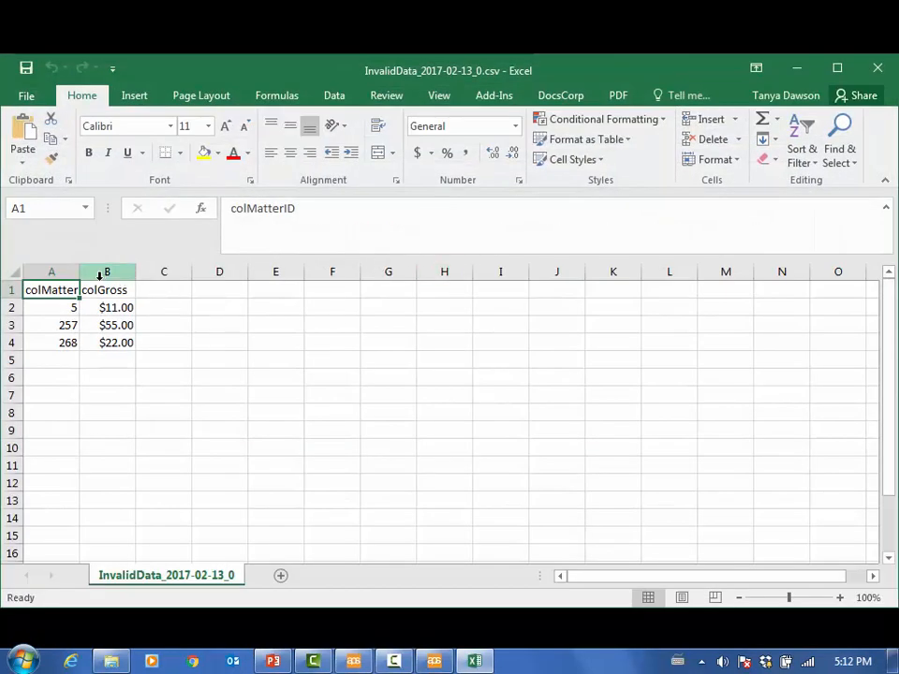
# Examine the colMatterID and colGross values in widened columns, and close the invalid data file without saving
pyautogui.moveTo(79, 272); pyautogui.dragTo(91, 272)
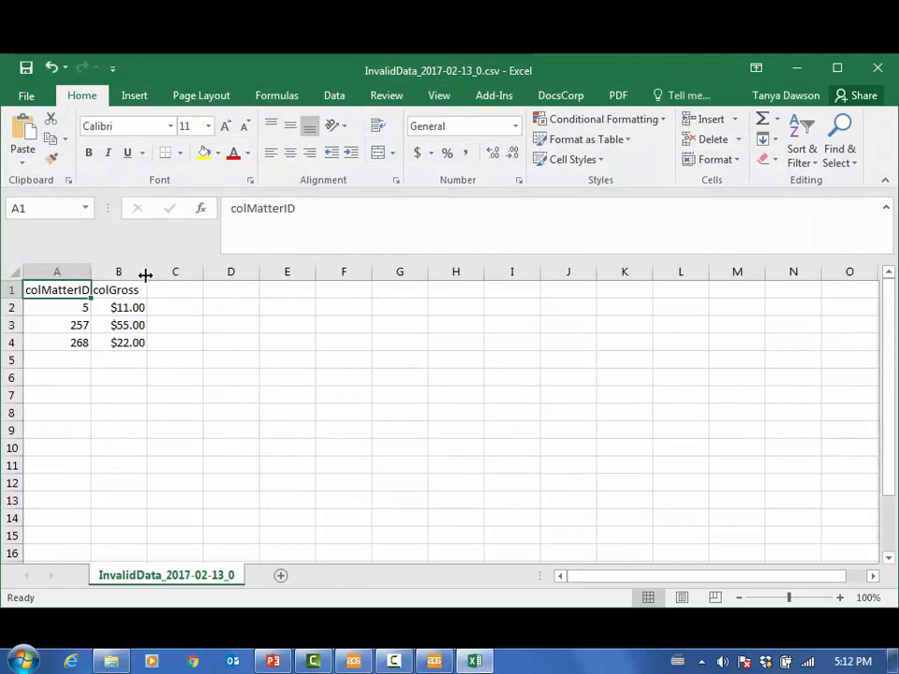
pyautogui.moveTo(145, 275); pyautogui.dragTo(170, 278)
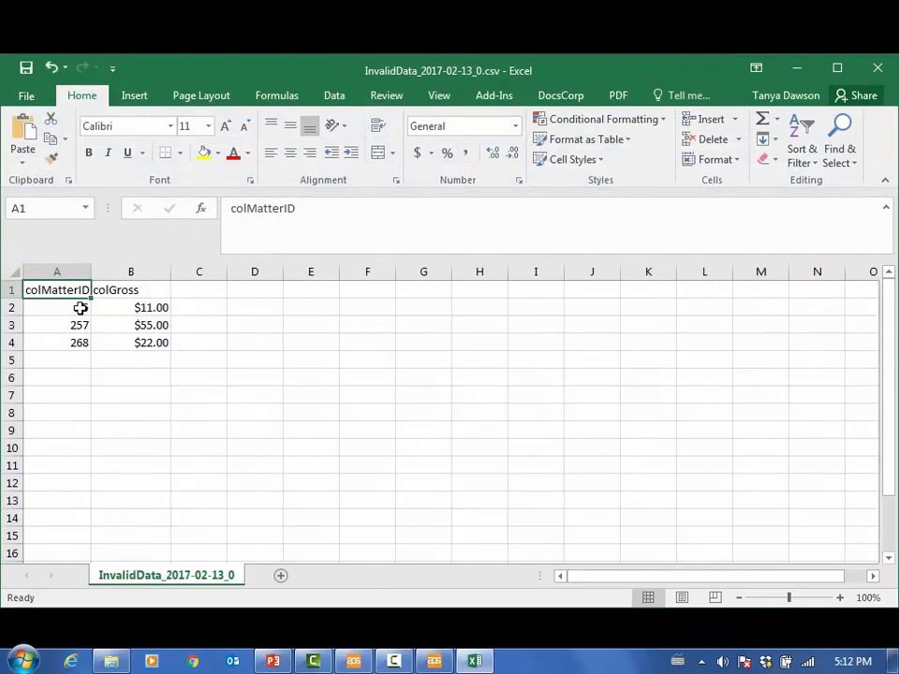
pyautogui.moveTo(81, 307); pyautogui.dragTo(80, 342)
pyautogui.moveTo(151, 309); pyautogui.dragTo(151, 343)
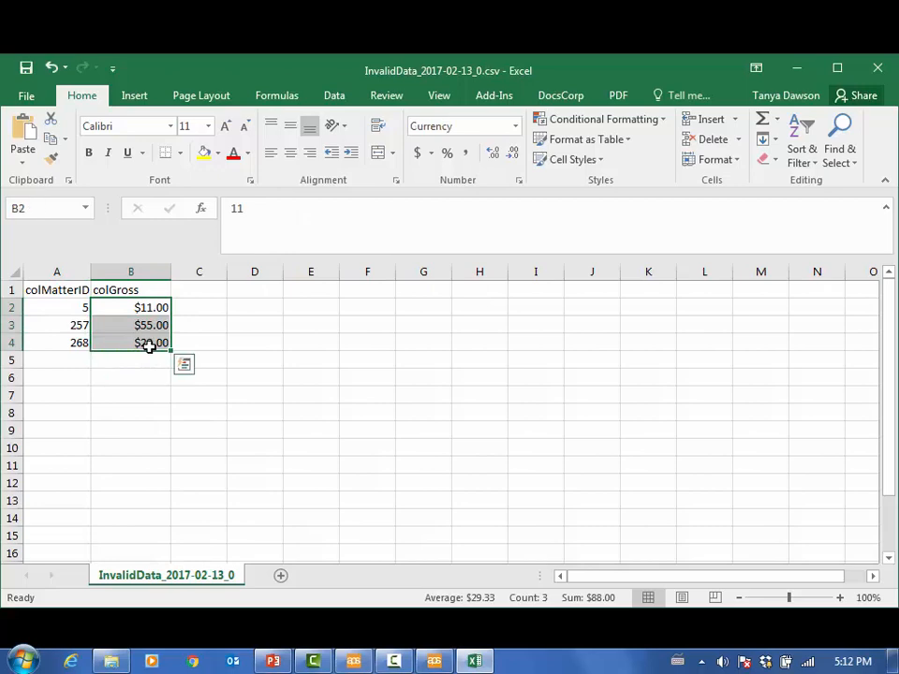
pyautogui.click(877, 68)
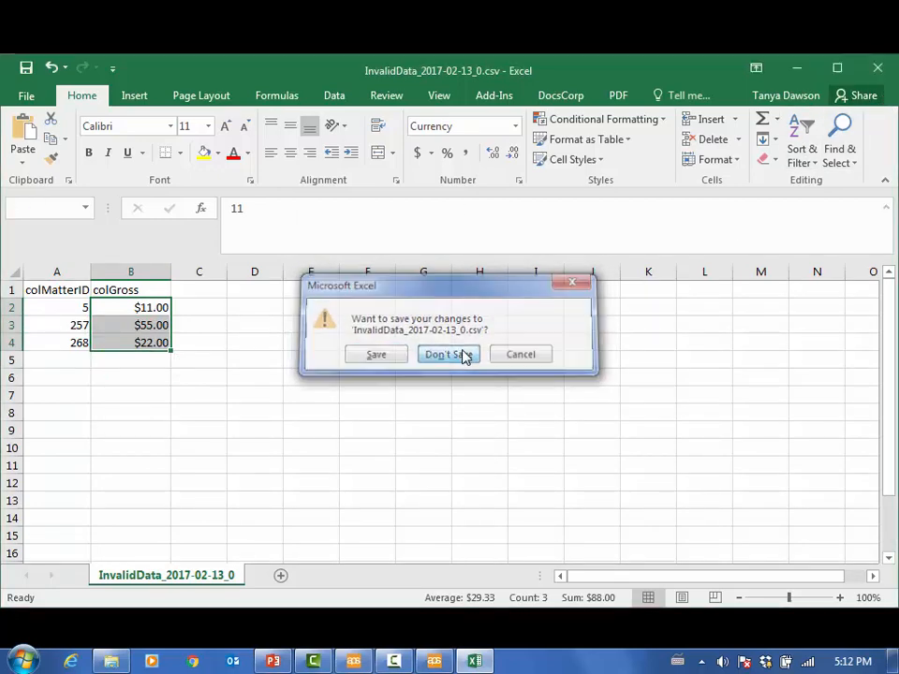
pyautogui.click(461, 356)
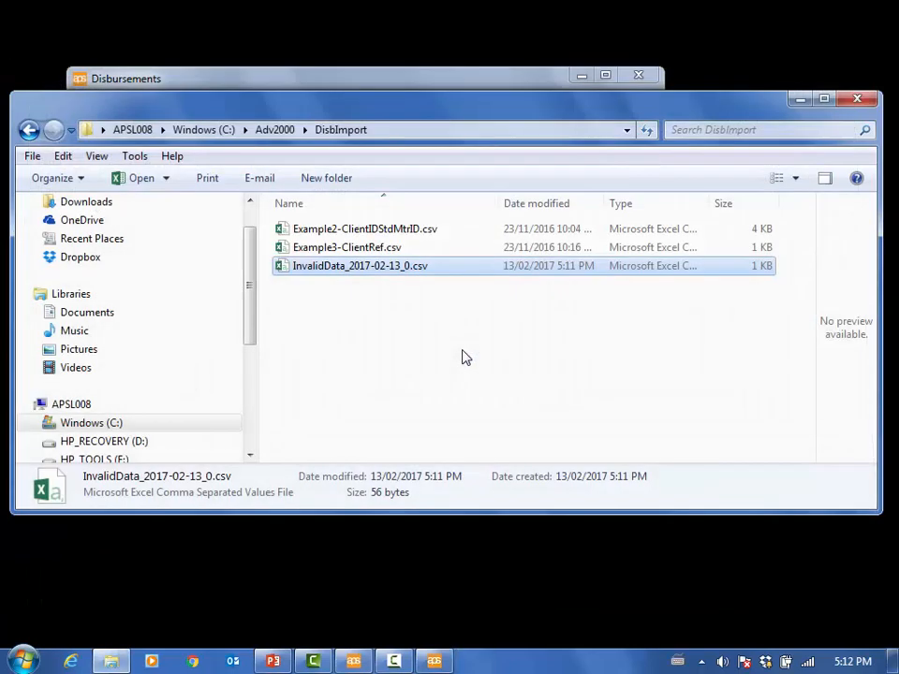
# Open Example3-ClientRef.csv and widen the Date and Reference columns to examine the client references in A2:A8
pyautogui.doubleClick(393, 249)
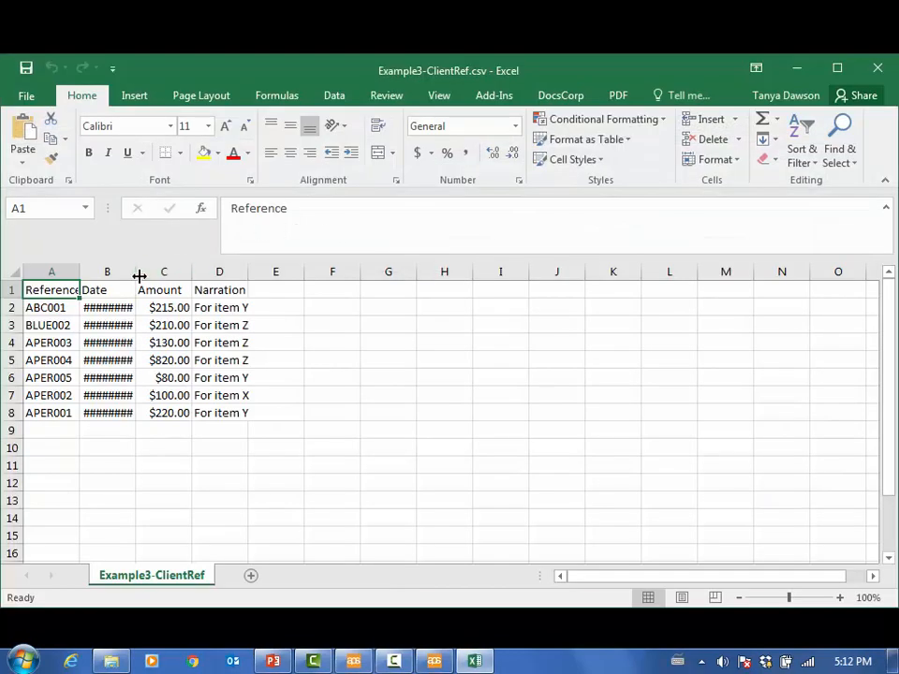
pyautogui.doubleClick(136, 273)
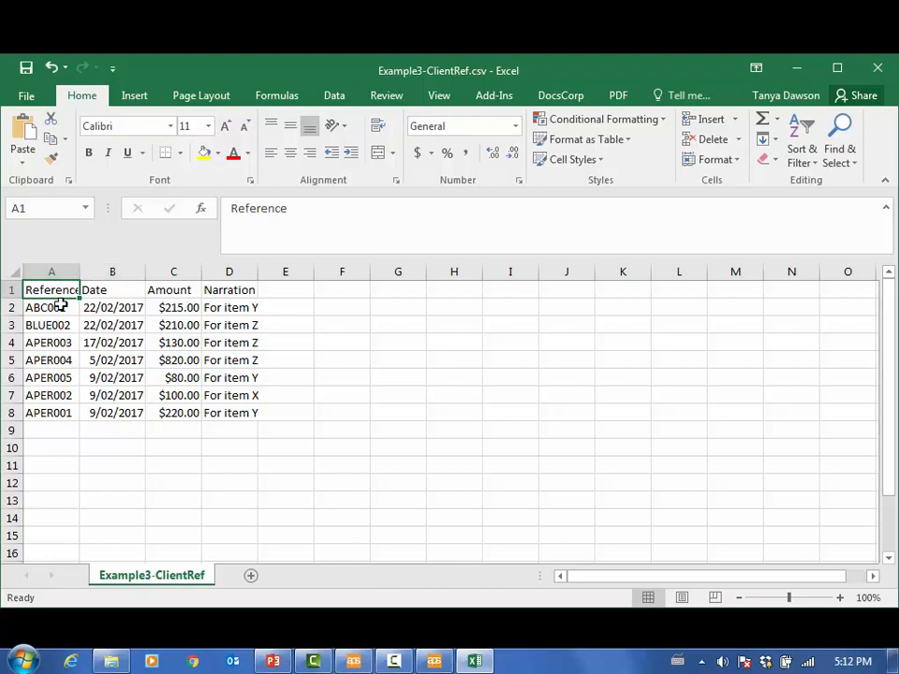
pyautogui.click(71, 337)
pyautogui.moveTo(80, 278); pyautogui.dragTo(88, 279)
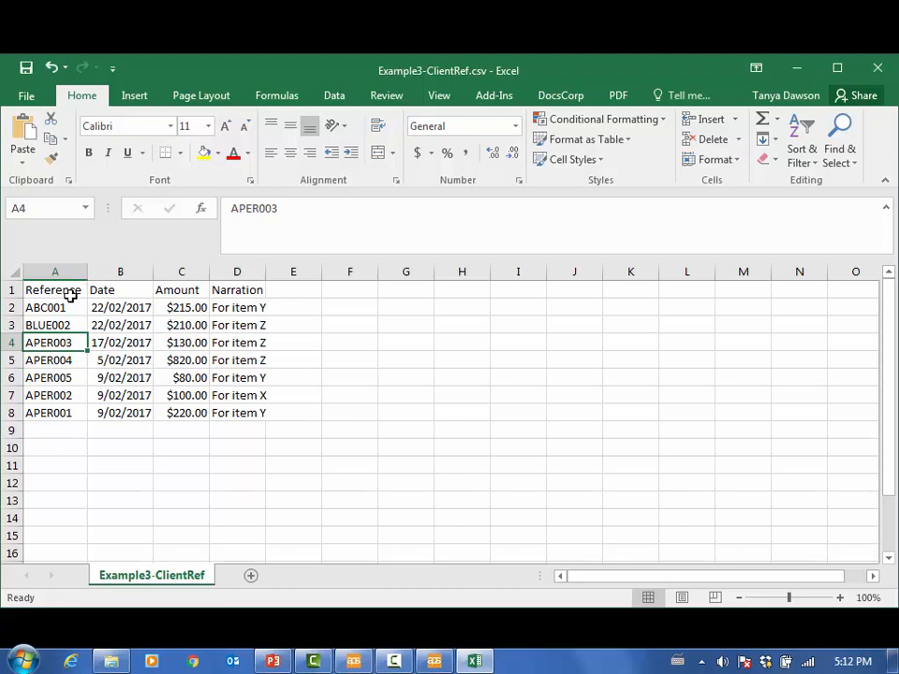
pyautogui.moveTo(69, 307); pyautogui.dragTo(67, 418)
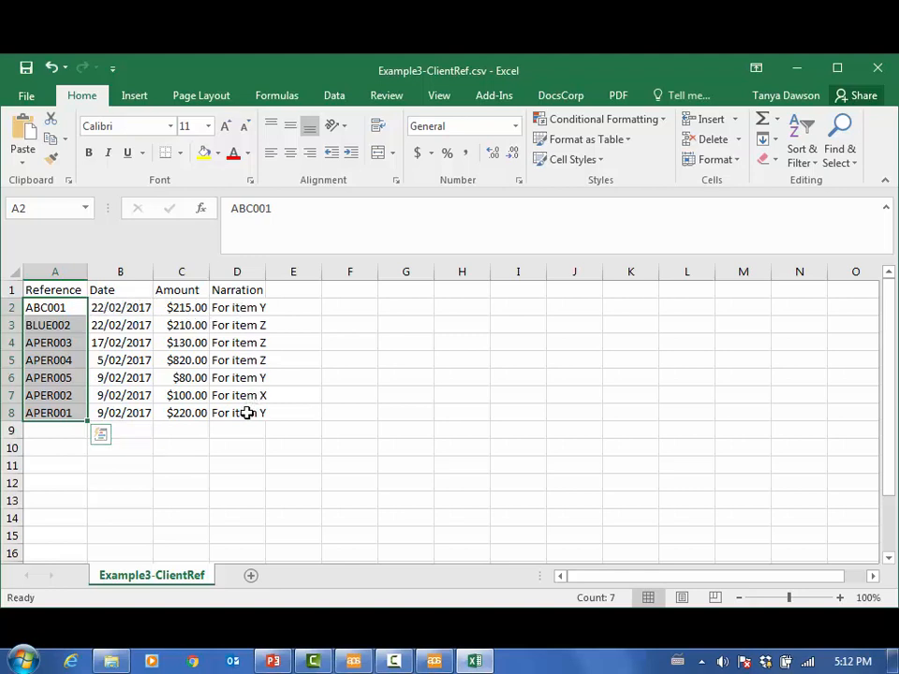
# Close Example3-ClientRef.csv without saving and close the DisbImport folder window
pyautogui.click(885, 75)
pyautogui.click(458, 355)
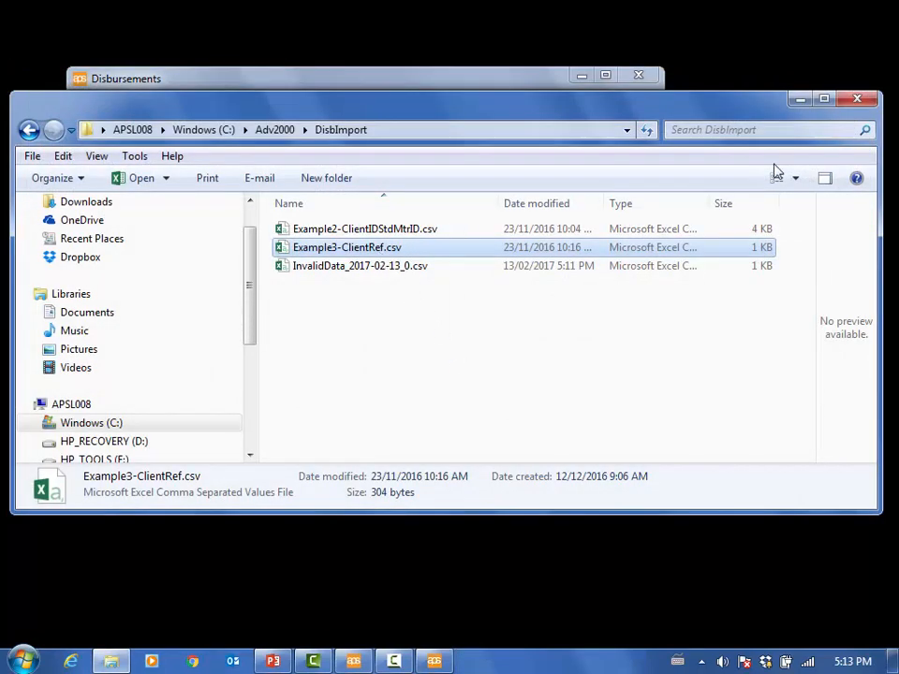
pyautogui.click(866, 101)
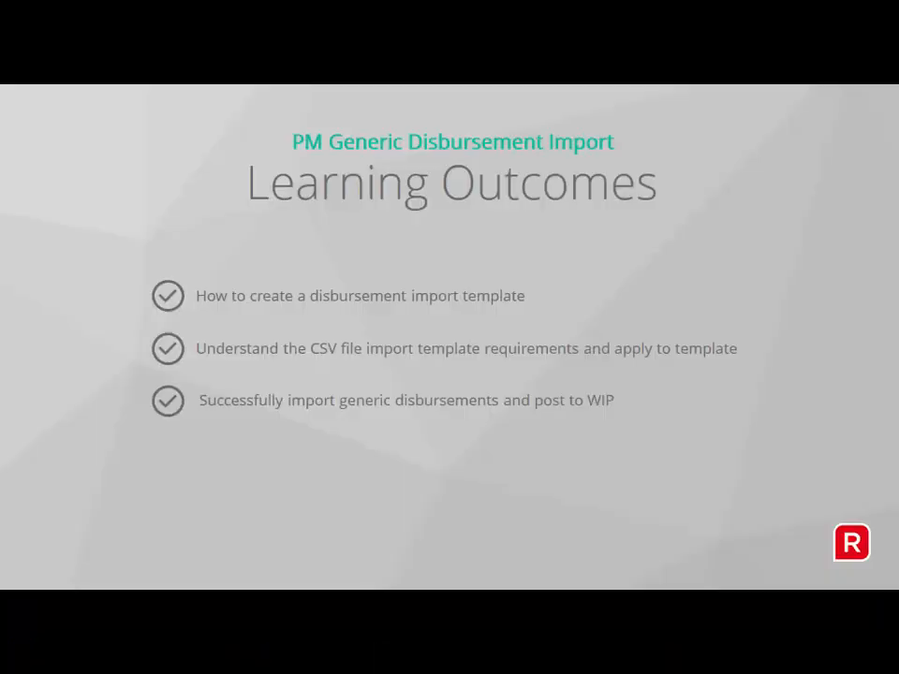